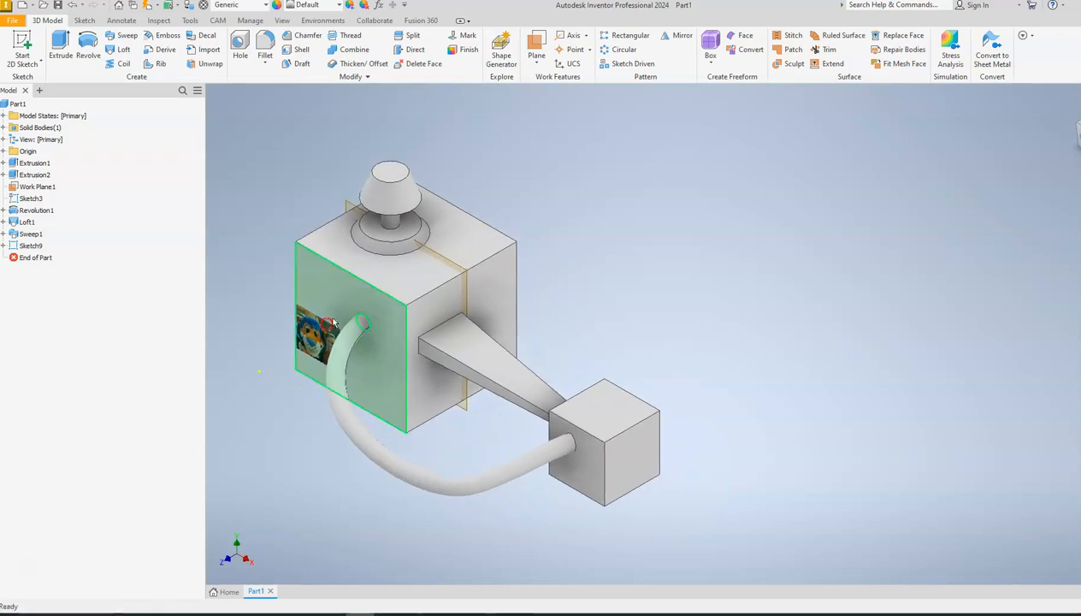
Start a sketch on the main block's face with the picture and draw a rectangle about 13 in wide, clear of the existing model.
{"action": "left_click", "coordinate": [24, 43]}
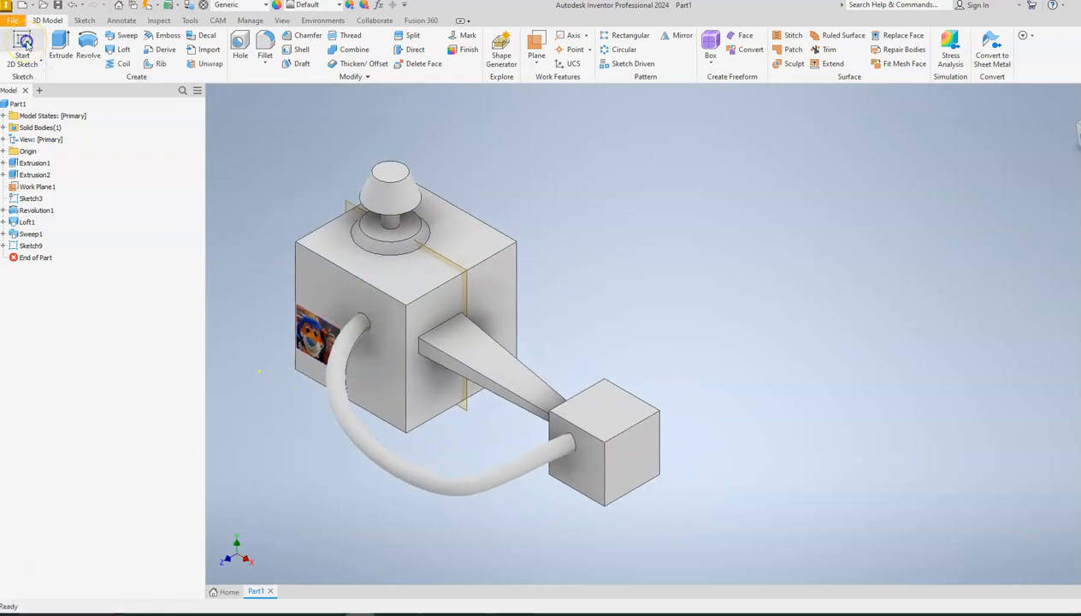
{"action": "left_click", "coordinate": [318, 272]}
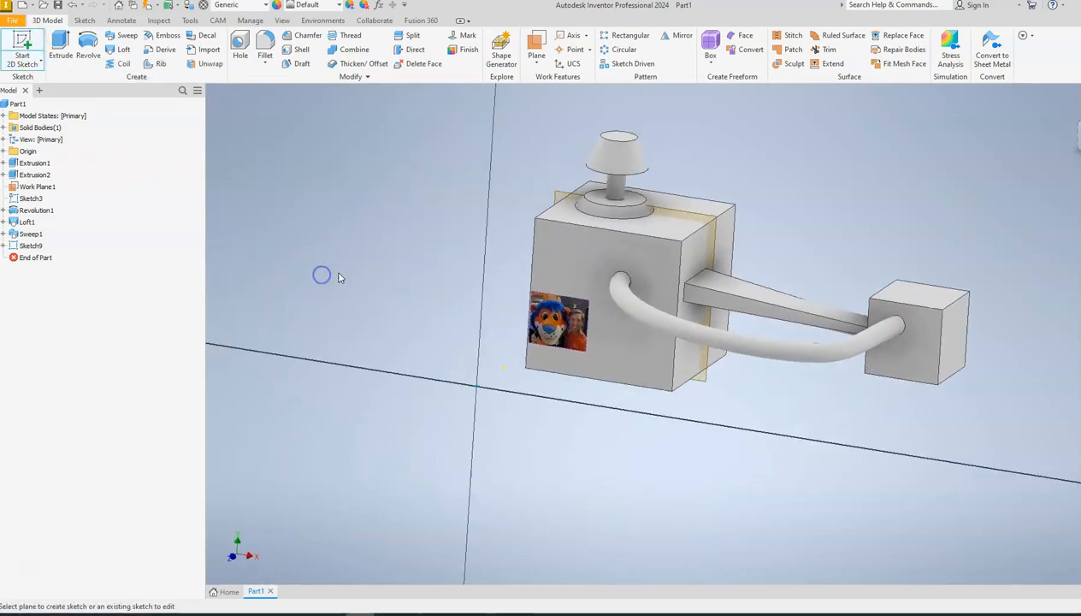
{"action": "scroll", "coordinate": [362, 306], "scroll_direction": "down", "scroll_amount": 5}
{"action": "mouse_move", "coordinate": [332, 279]}
{"action": "middle_mouse_down"}
{"action": "mouse_move", "coordinate": [362, 306]}
{"action": "mouse_move", "coordinate": [506, 323]}
{"action": "mouse_move", "coordinate": [573, 369]}
{"action": "middle_mouse_up"}
{"action": "scroll", "coordinate": [356, 299], "scroll_direction": "up", "scroll_amount": 6}
{"action": "scroll", "coordinate": [350, 295], "scroll_direction": "down", "scroll_amount": 5}
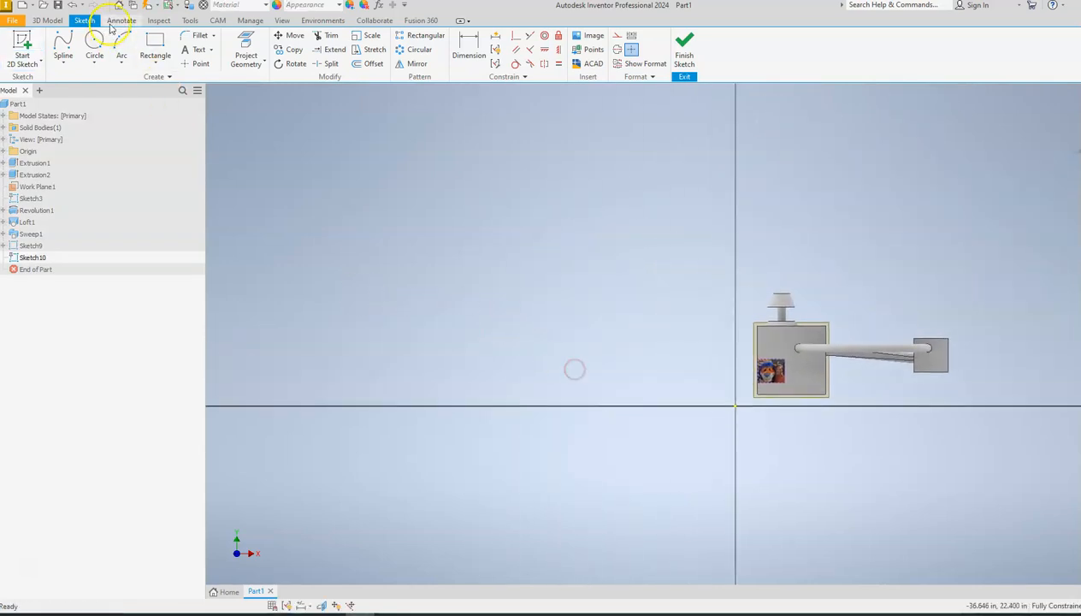
{"action": "left_click", "coordinate": [147, 45]}
{"action": "left_click", "coordinate": [275, 188]}
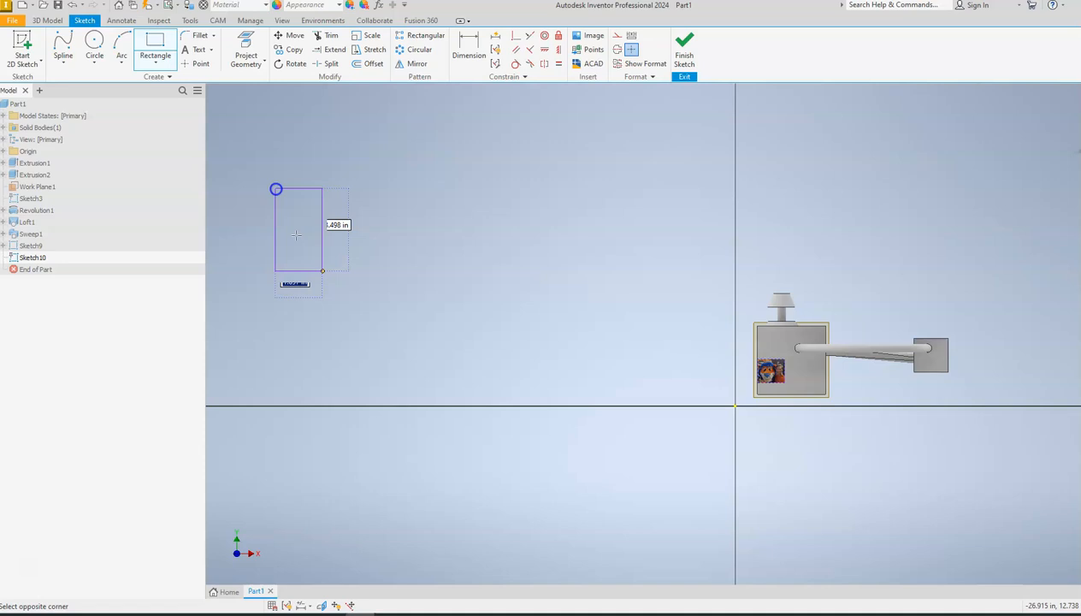
{"action": "left_click", "coordinate": [498, 372]}
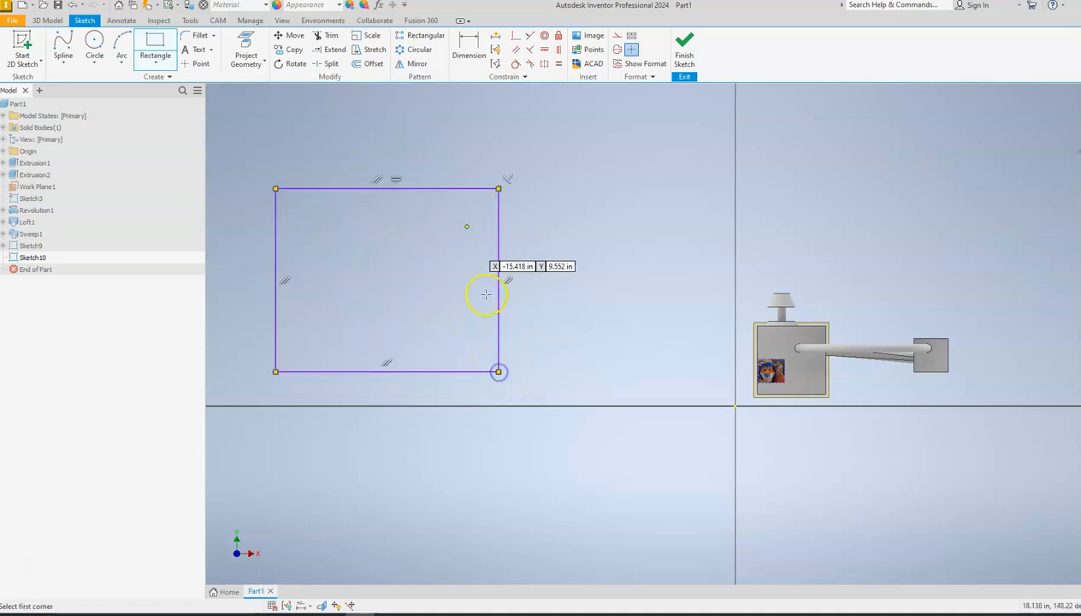
Dimension the rectangle's width to 4 in.
{"action": "left_click", "coordinate": [463, 47]}
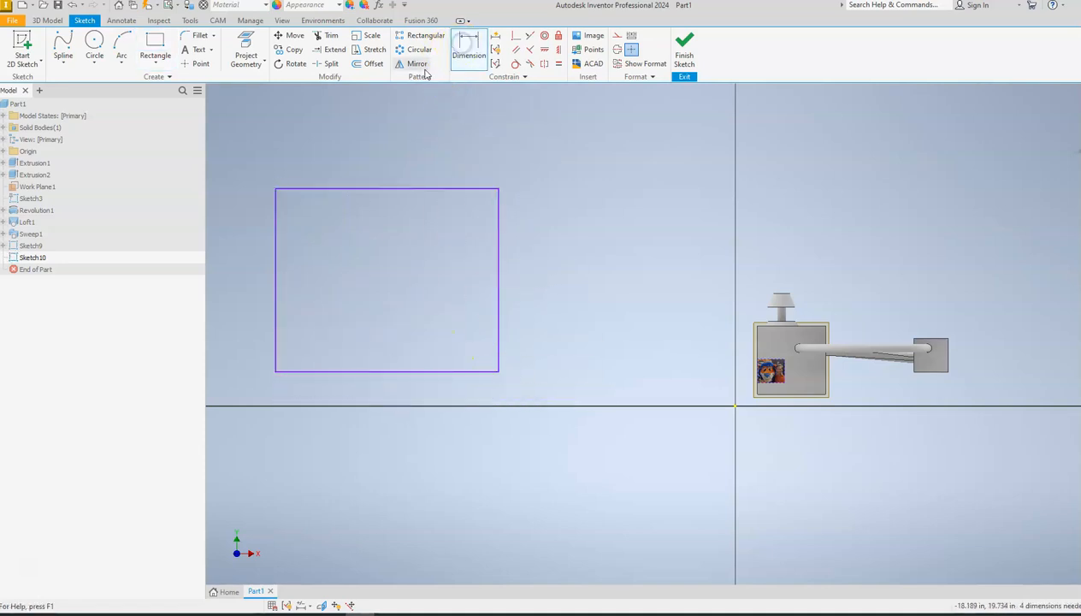
{"action": "left_click", "coordinate": [434, 196]}
{"action": "left_click", "coordinate": [398, 162]}
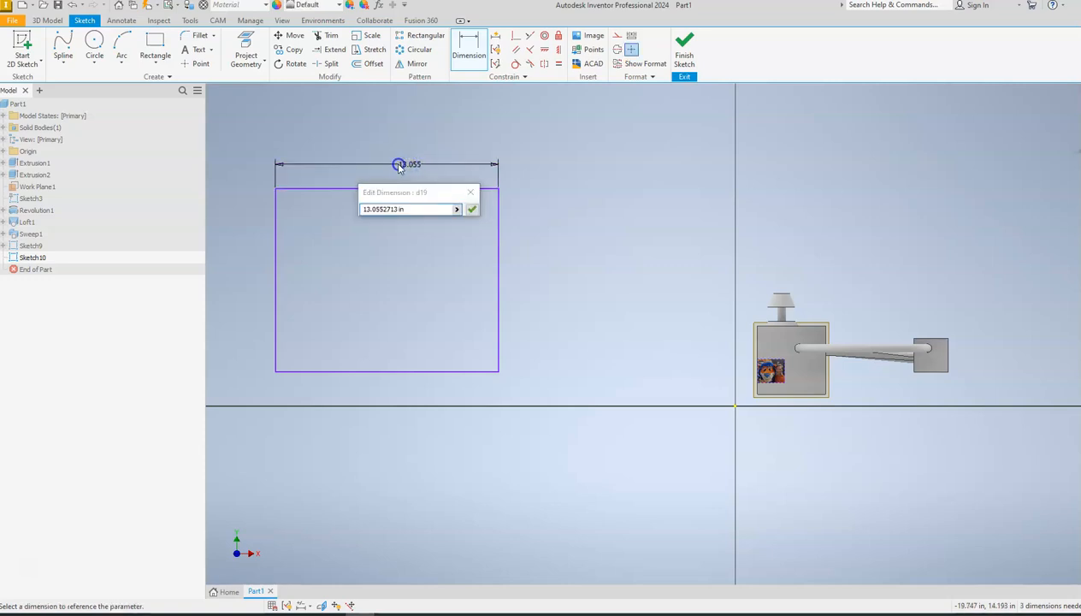
{"action": "double_click", "coordinate": [412, 207]}
{"action": "left_click_drag", "start_coordinate": [413, 207], "coordinate": [314, 204]}
{"action": "type", "text": "4"}
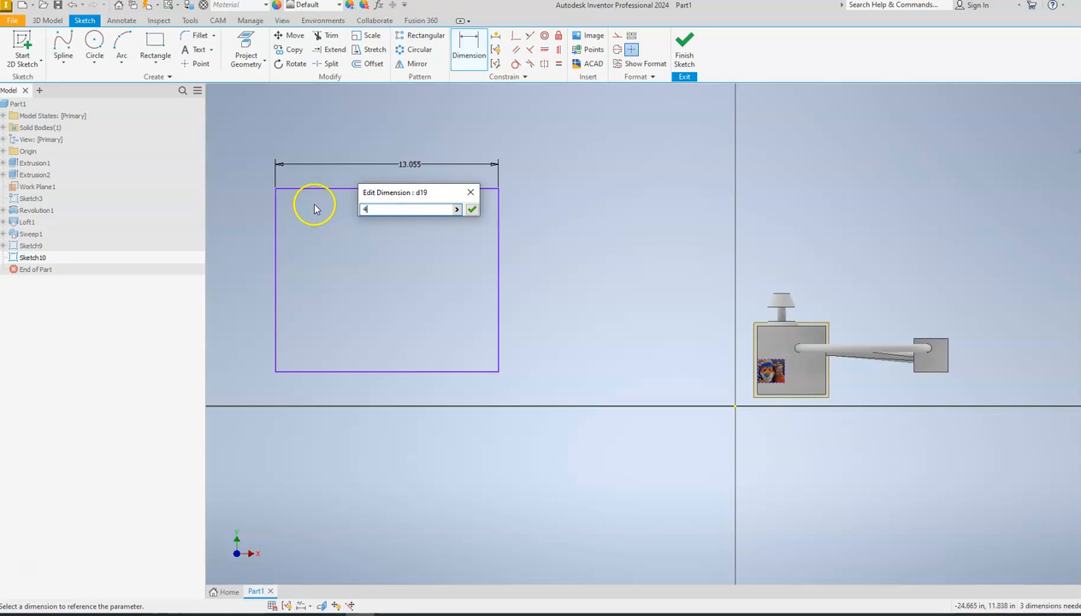
{"action": "left_click", "coordinate": [470, 211]}
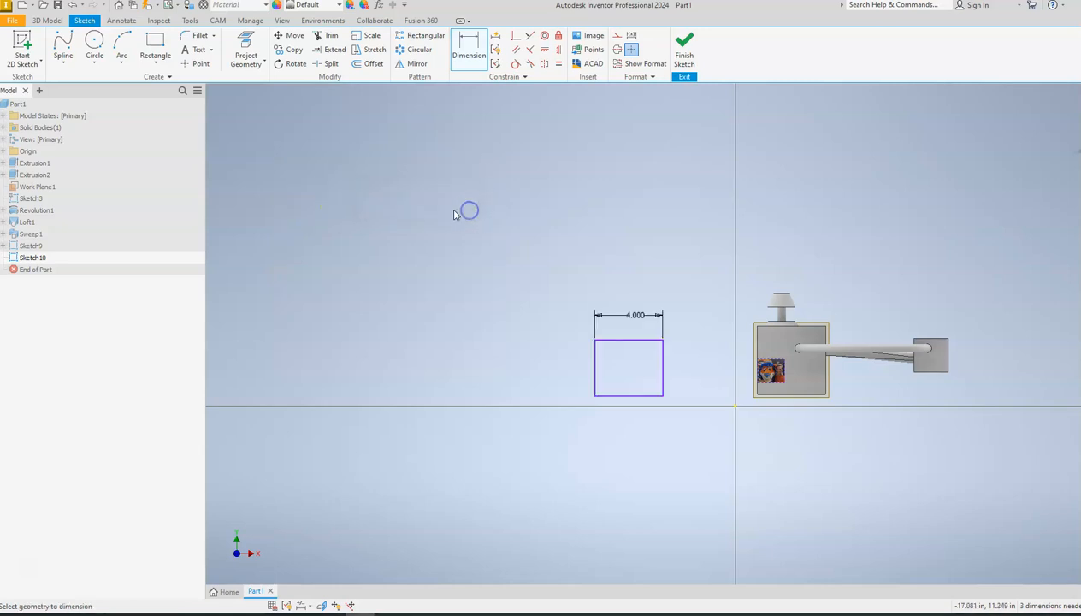
Dimension the rectangle's height to 4 in and finish the sketch.
{"action": "left_click", "coordinate": [608, 343]}
{"action": "left_click", "coordinate": [581, 349]}
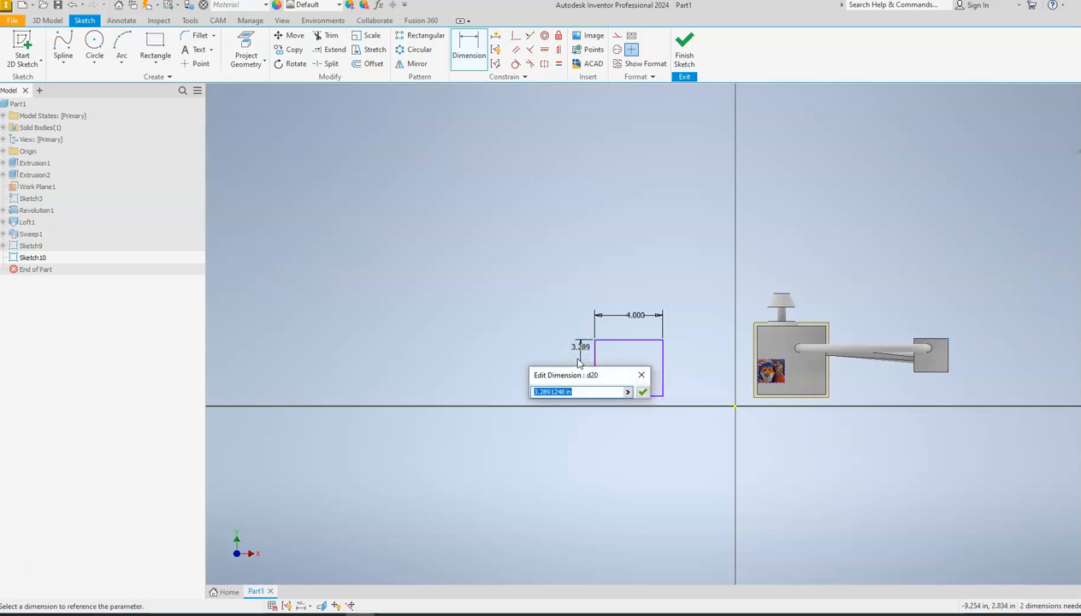
{"action": "left_click", "coordinate": [642, 391]}
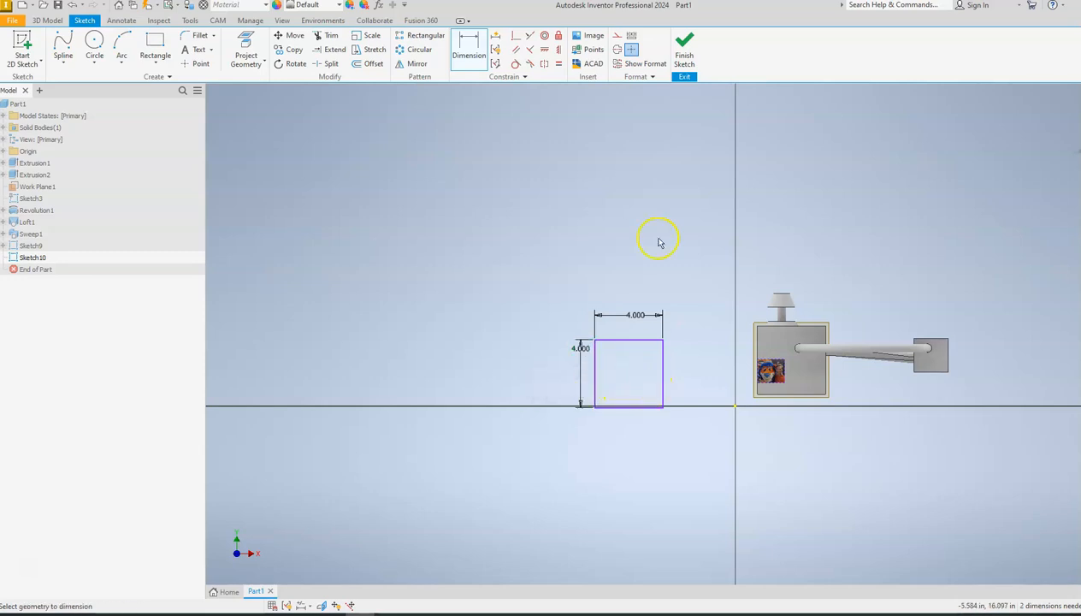
{"action": "left_click", "coordinate": [684, 51]}
Extrude the 4 in square 4 in to form a separate cube.
{"action": "scroll", "coordinate": [338, 151], "scroll_direction": "down", "scroll_amount": 5}
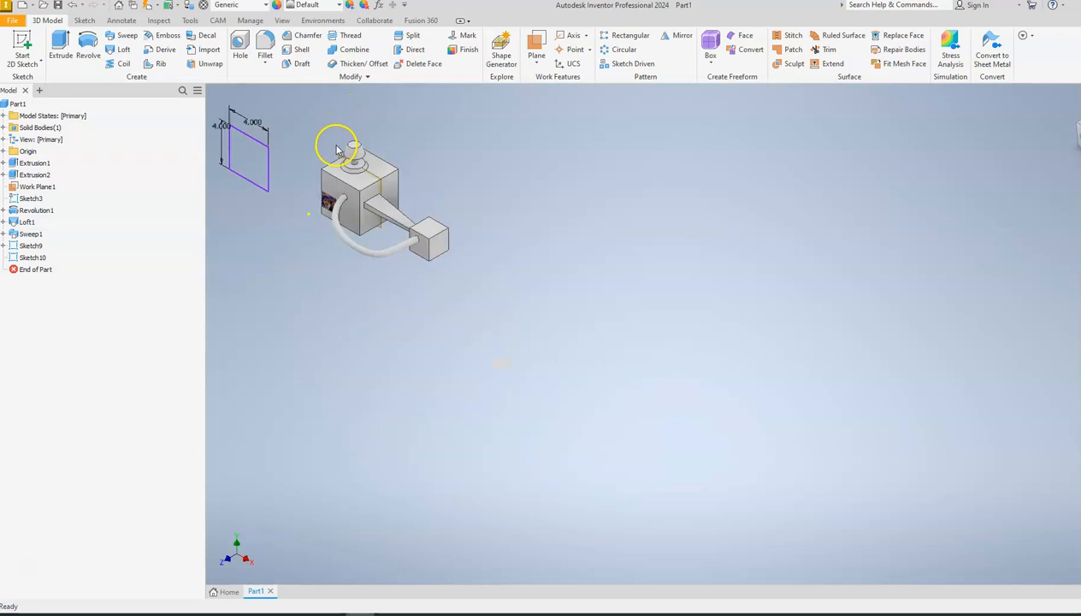
{"action": "middle_click_drag", "start_coordinate": [338, 151], "coordinate": [699, 301]}
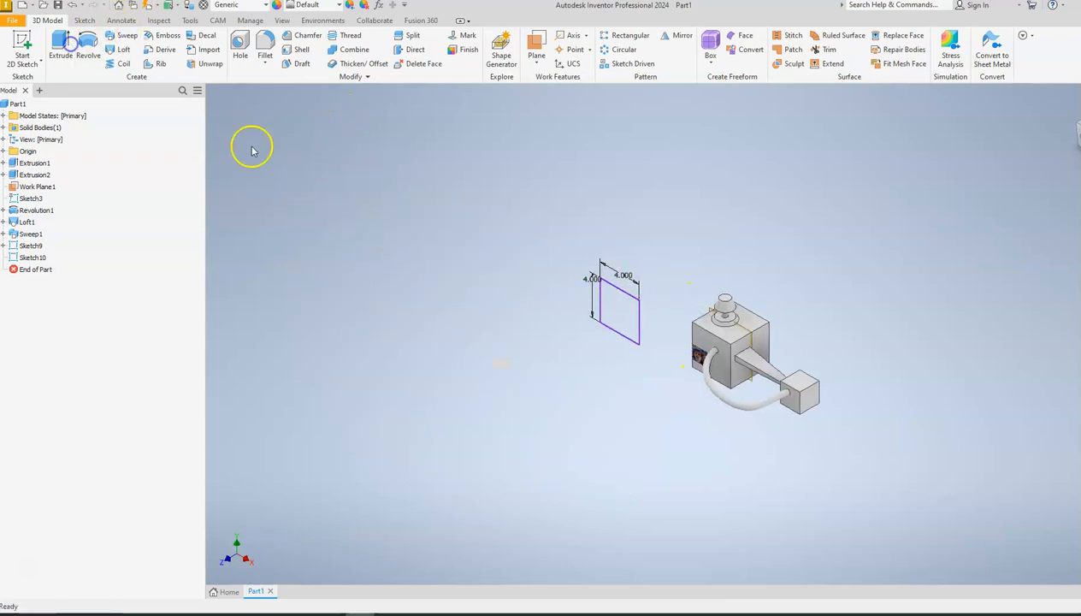
{"action": "left_click", "coordinate": [60, 47]}
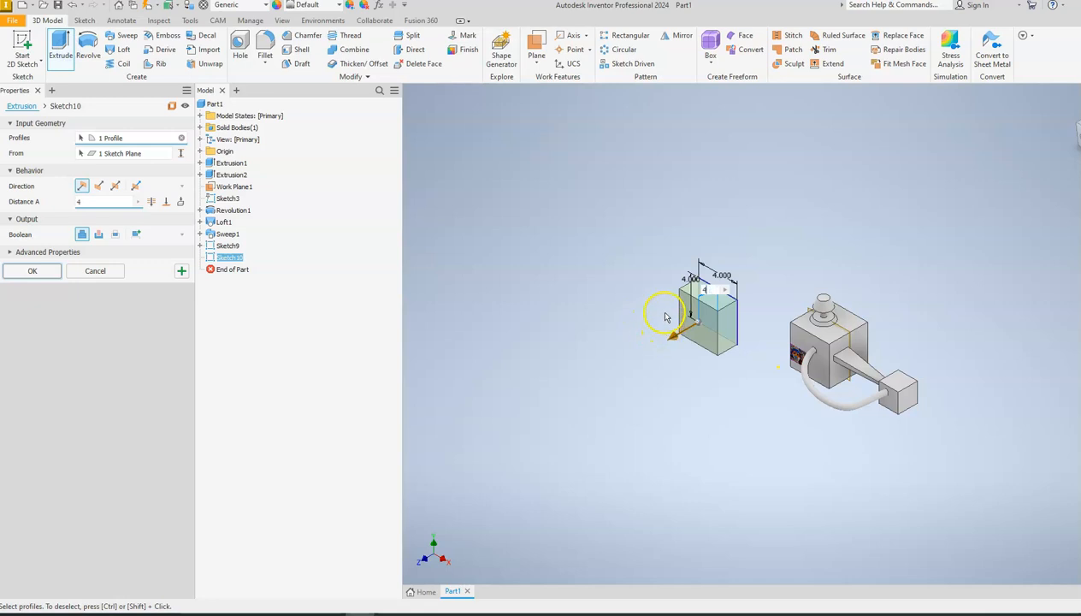
{"action": "key", "text": "Return"}
On the new cube's front face plane, sketch a 2 by 2 in square between the cube and the original model, and finish the sketch.
{"action": "scroll", "coordinate": [661, 316], "scroll_direction": "up", "scroll_amount": 2}
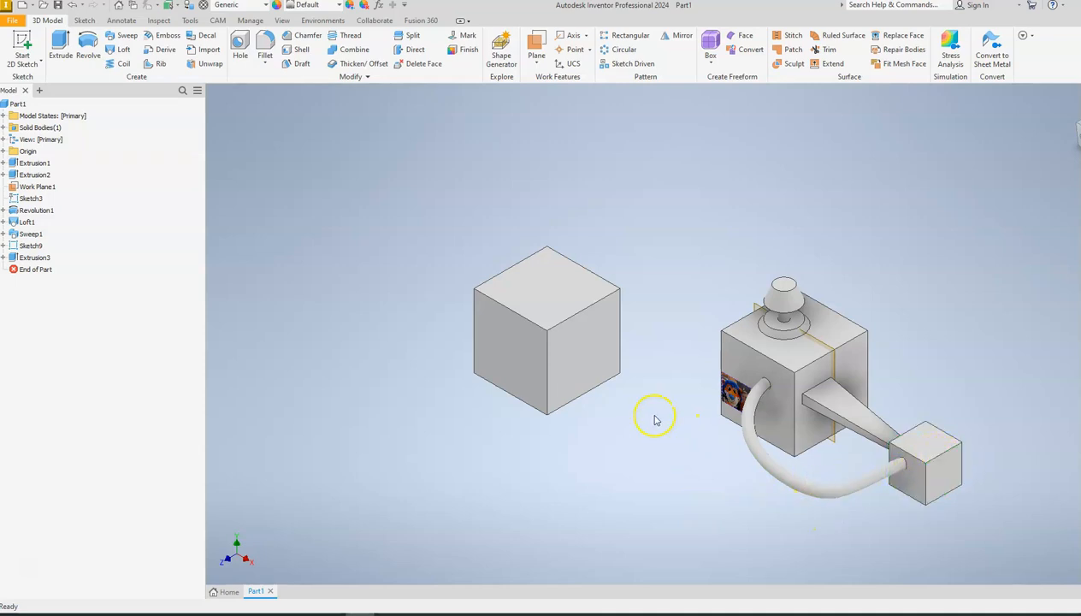
{"action": "left_click", "coordinate": [23, 47]}
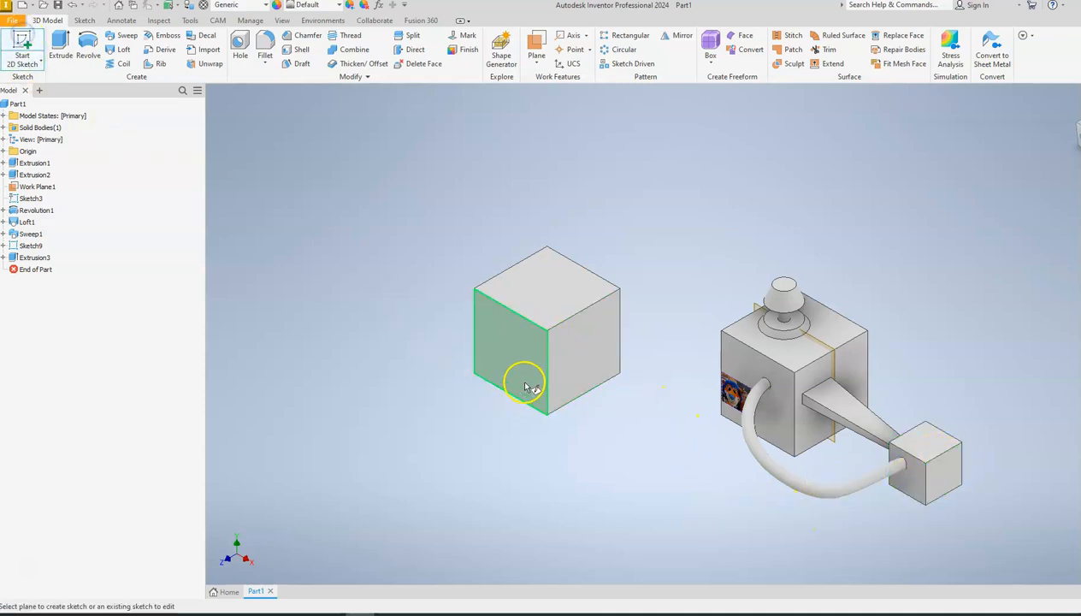
{"action": "left_click", "coordinate": [511, 353]}
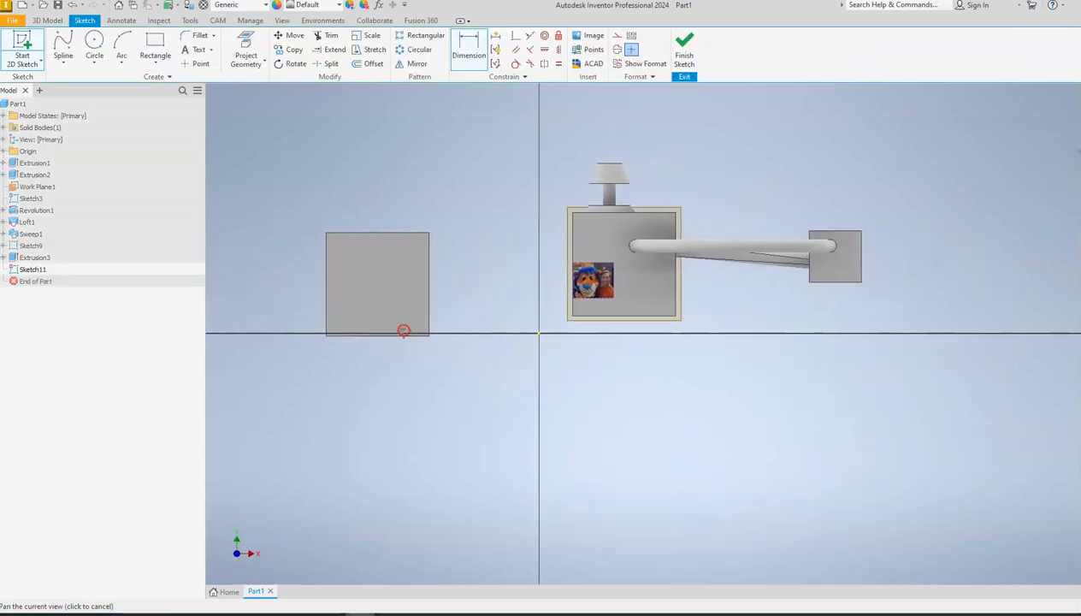
{"action": "left_click", "coordinate": [155, 47]}
{"action": "left_click", "coordinate": [484, 262]}
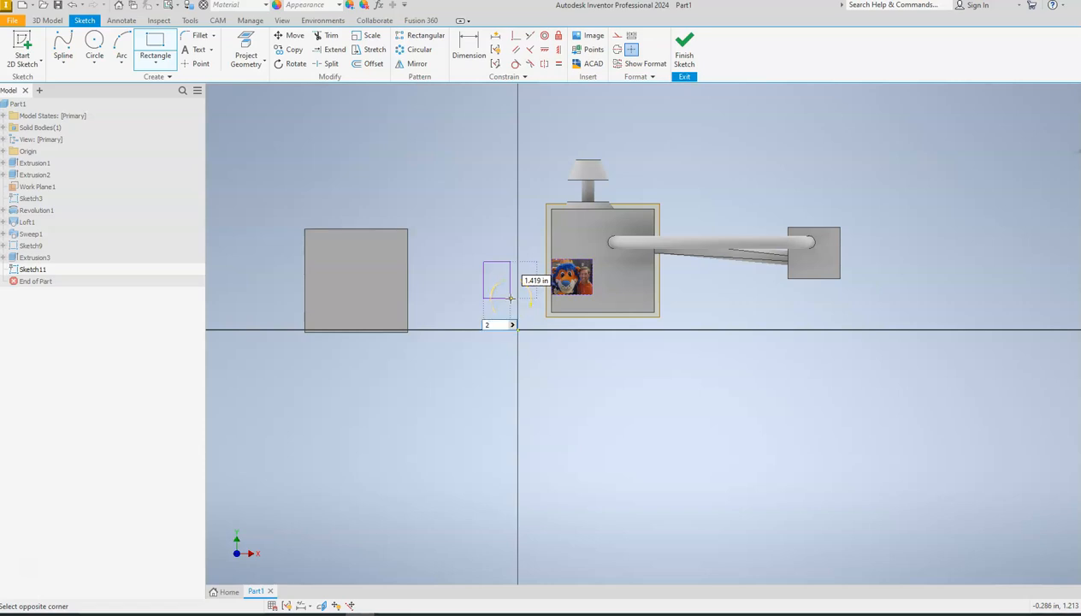
{"action": "key", "text": "Tab"}
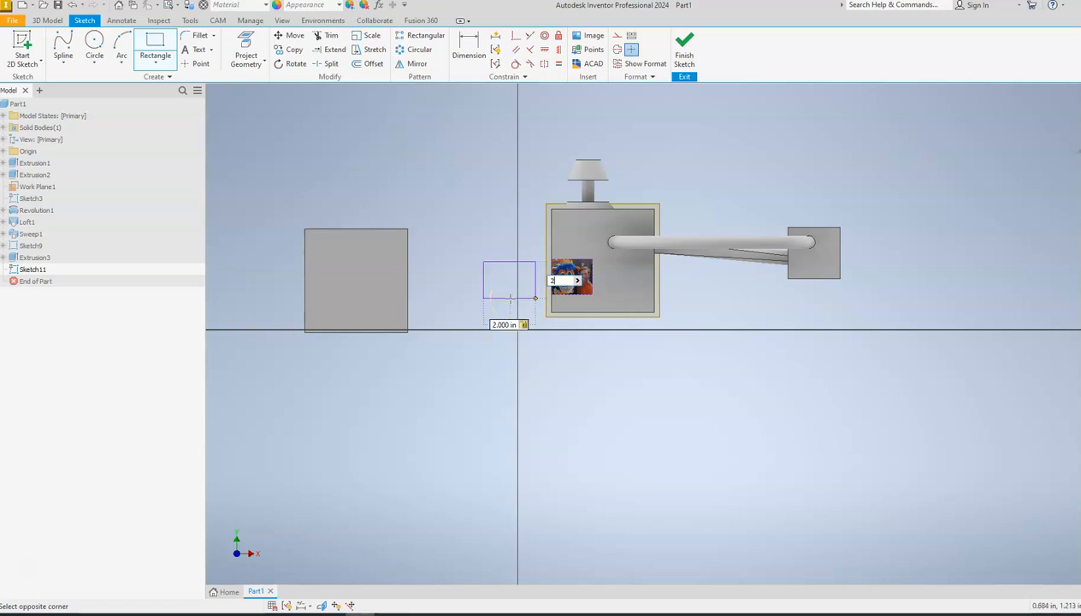
{"action": "key", "text": "Return"}
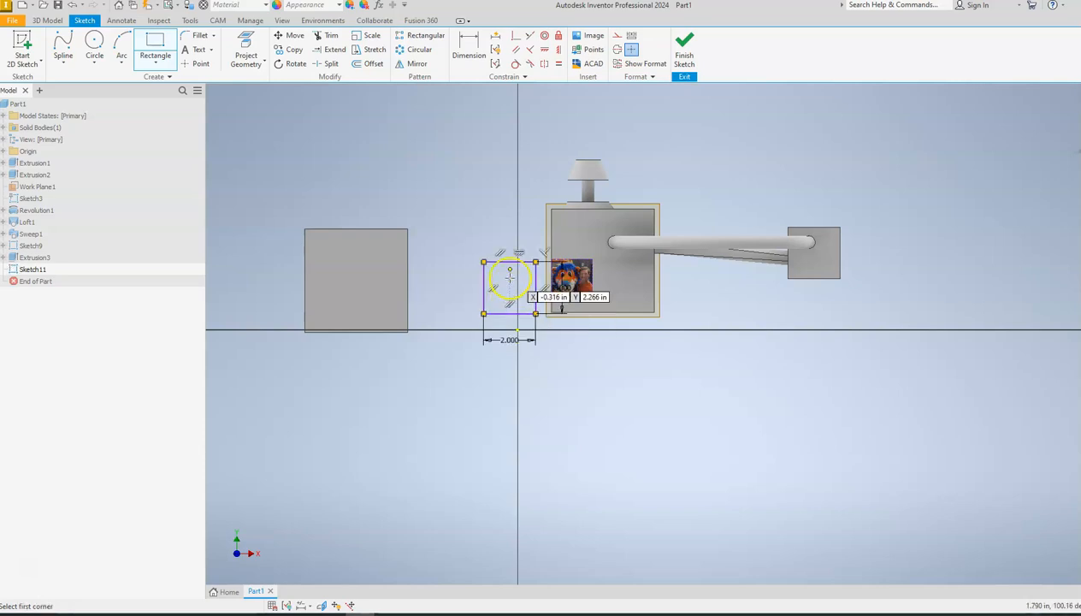
{"action": "left_click", "coordinate": [684, 47]}
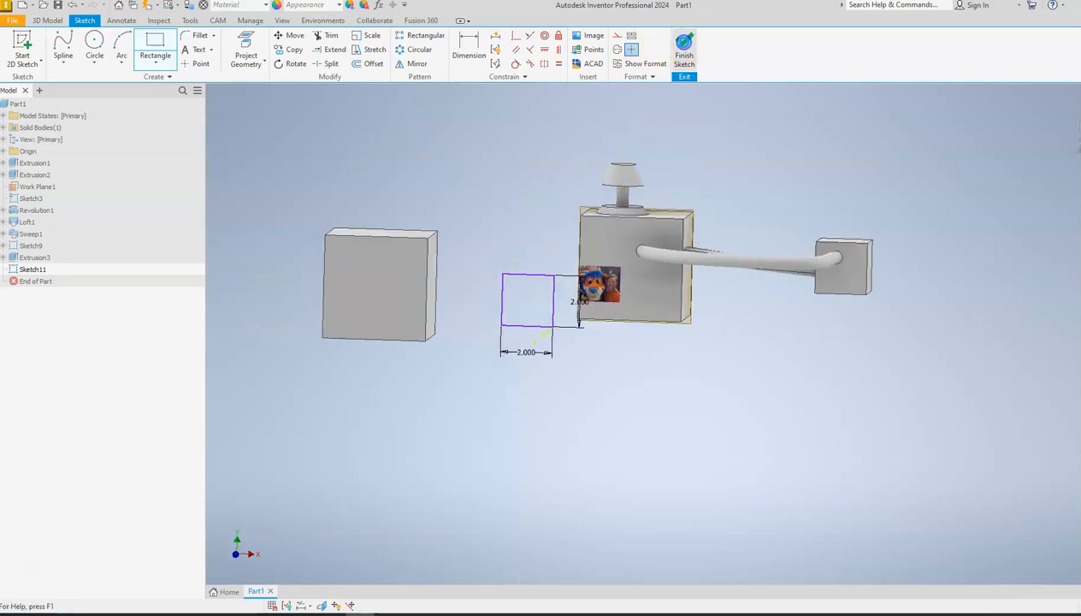
Extrude the 2 in square 2 in in the flipped direction, away from the front, to form a smaller cube.
{"action": "left_click", "coordinate": [68, 43]}
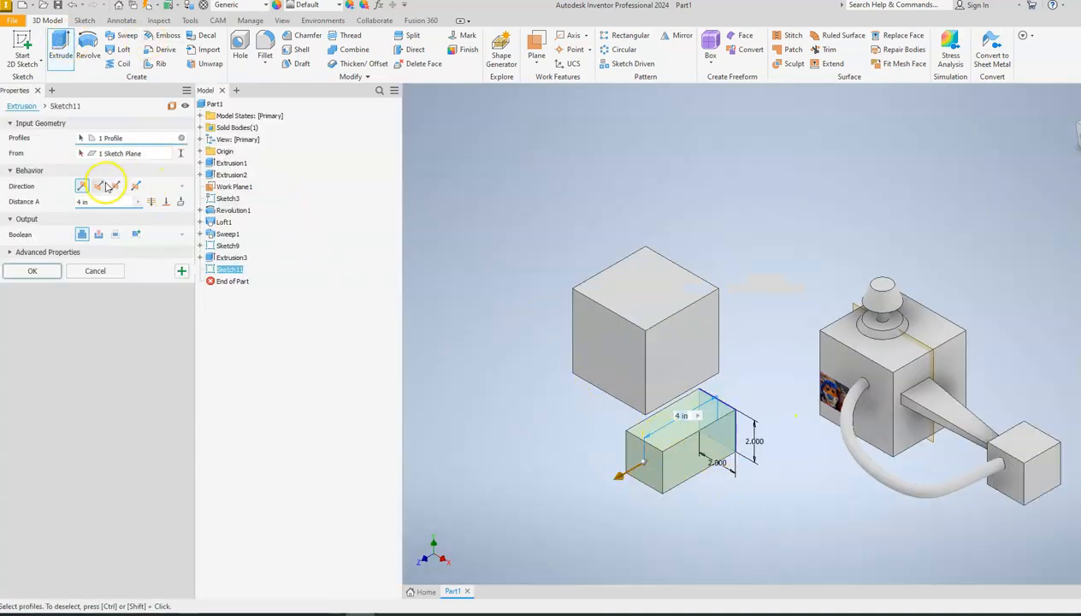
{"action": "left_click", "coordinate": [101, 186]}
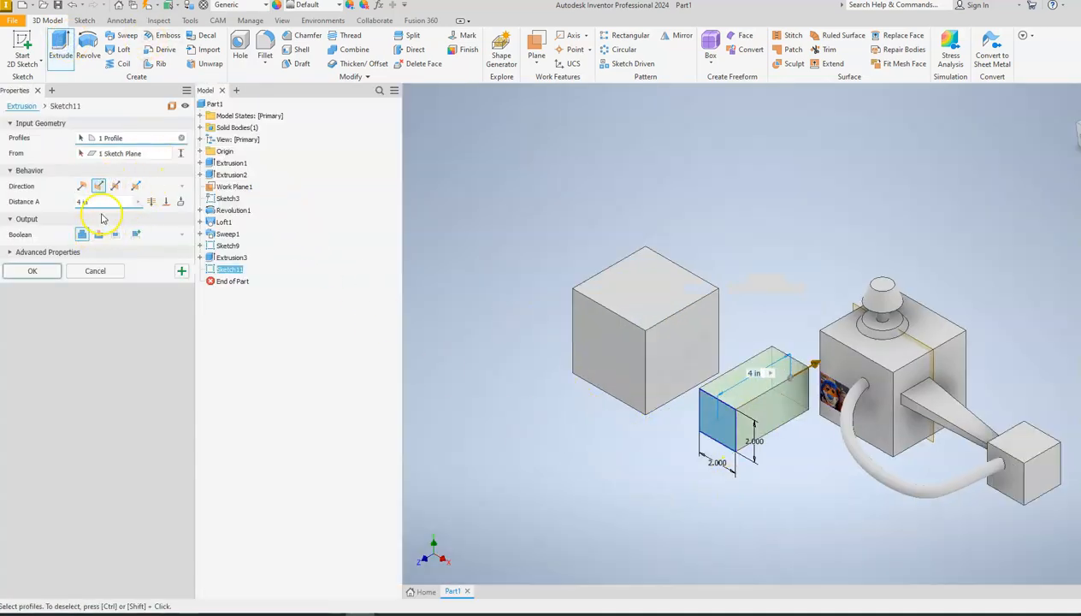
{"action": "left_click", "coordinate": [55, 205]}
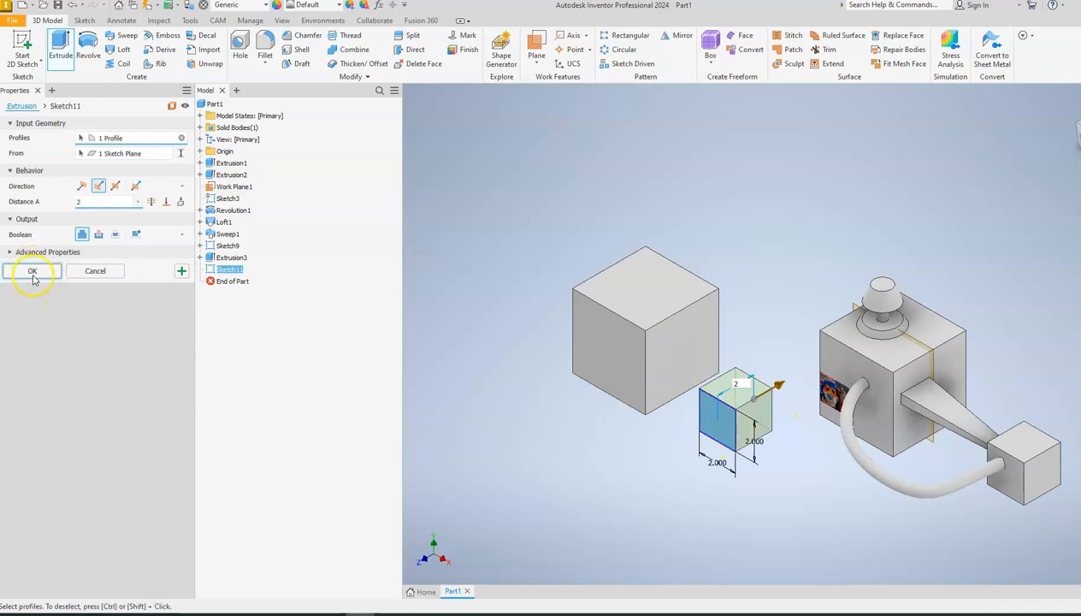
{"action": "left_click", "coordinate": [33, 275]}
Start a sketch on a new work plane offset 2 in from the front face of the 4 in cube.
{"action": "middle_click_drag", "start_coordinate": [360, 337], "coordinate": [262, 297]}
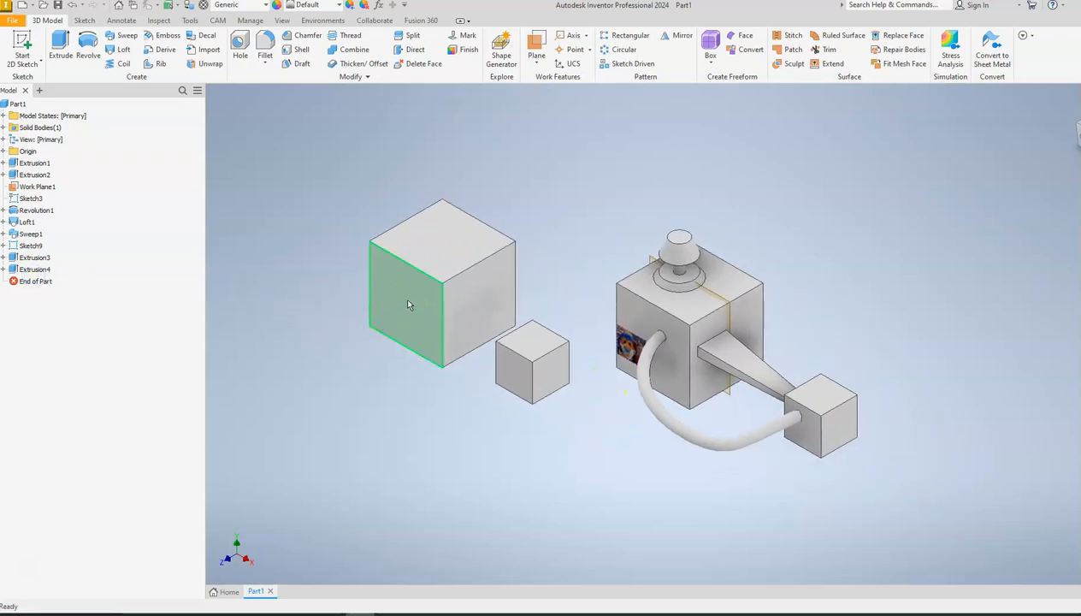
{"action": "left_click", "coordinate": [432, 268]}
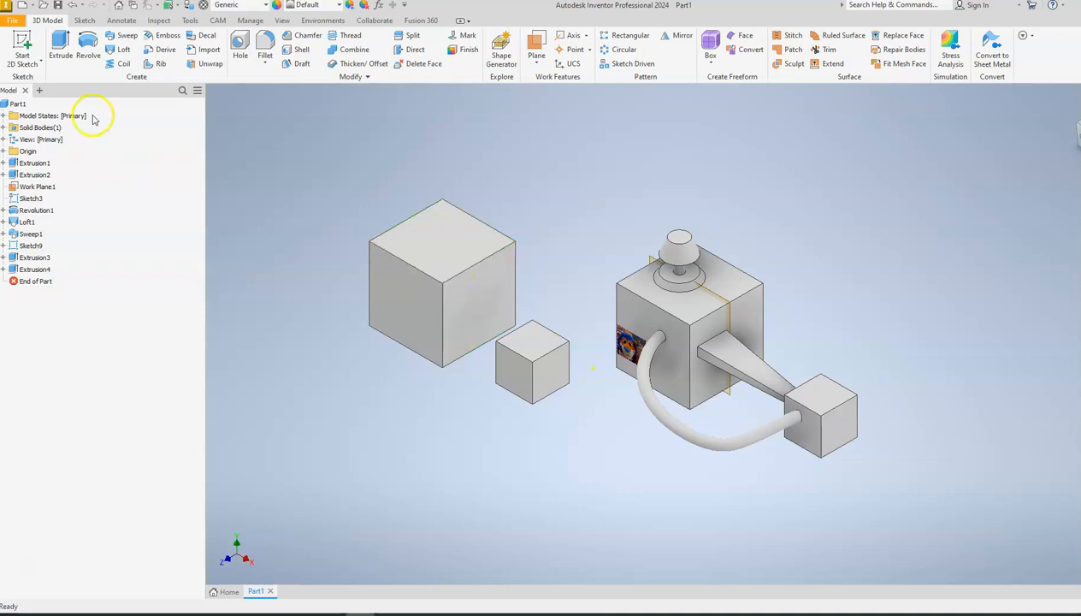
{"action": "left_click", "coordinate": [24, 43]}
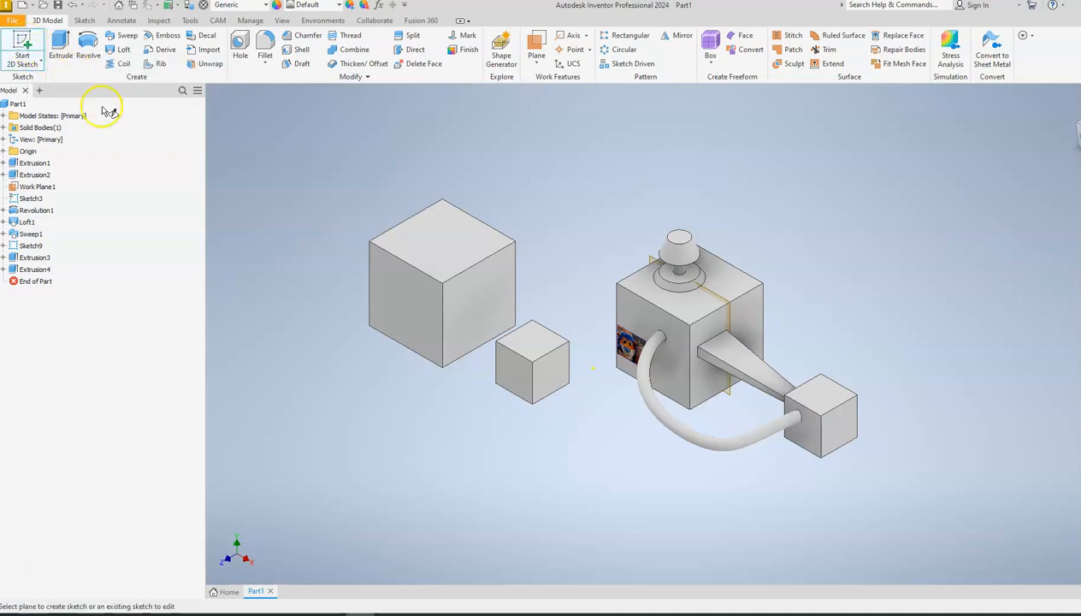
{"action": "left_click", "coordinate": [403, 313]}
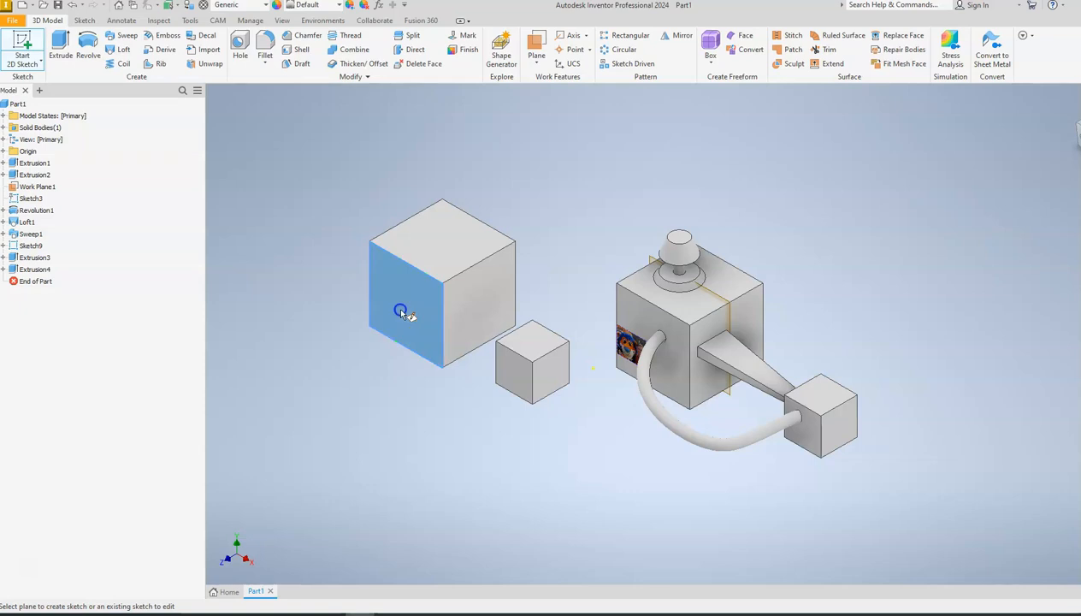
{"action": "left_click_drag", "start_coordinate": [401, 312], "coordinate": [439, 296]}
{"action": "type", "text": "2"}
{"action": "left_click", "coordinate": [513, 275]}
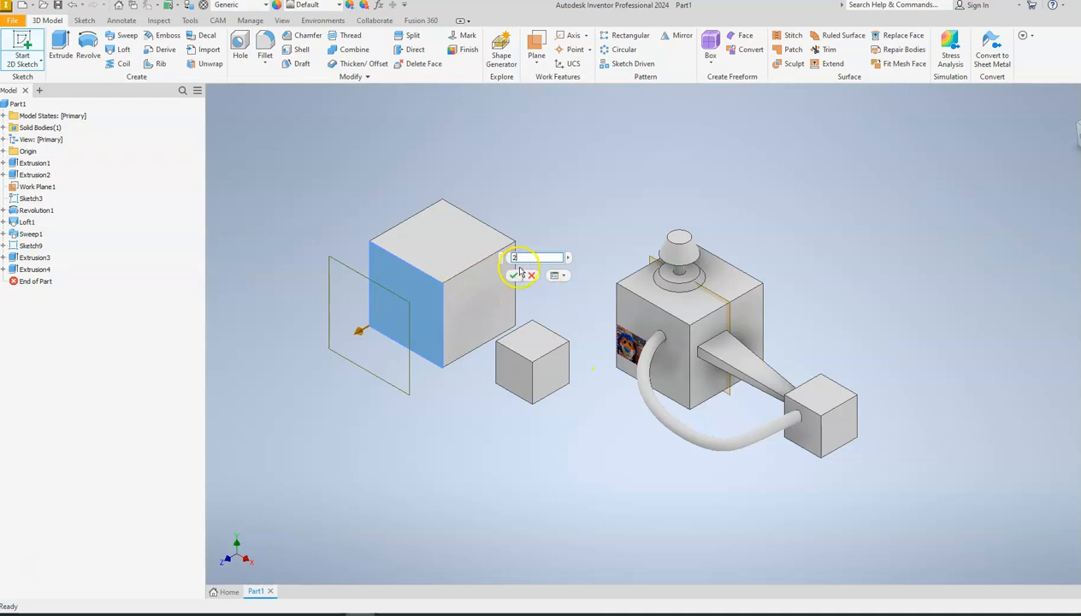
{"action": "left_click", "coordinate": [510, 278]}
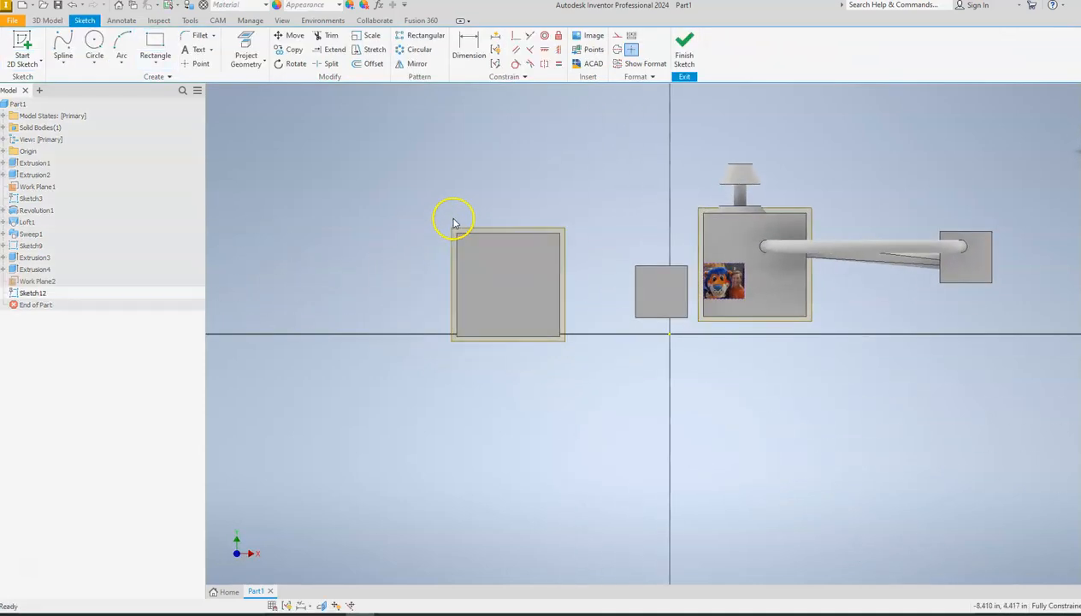
Sketch the knob's vertical centre line up from the middle of the 4 in cube's upper edge, with a flat top and sloped cap.
{"action": "left_click", "coordinate": [62, 66]}
{"action": "left_click", "coordinate": [64, 79]}
{"action": "scroll", "coordinate": [564, 214], "scroll_direction": "up", "scroll_amount": 3}
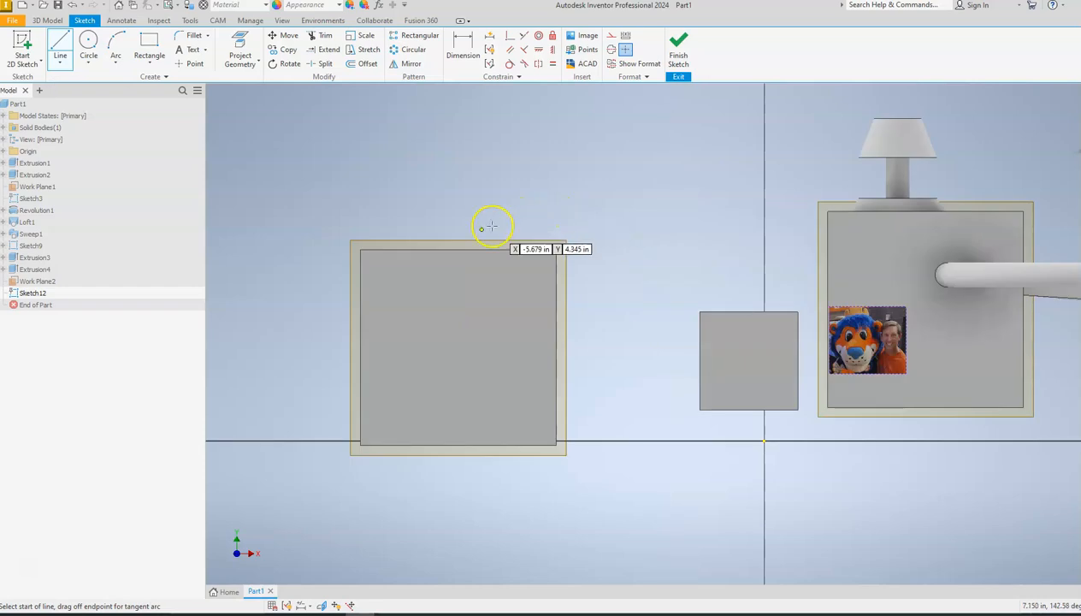
{"action": "left_click", "coordinate": [452, 250]}
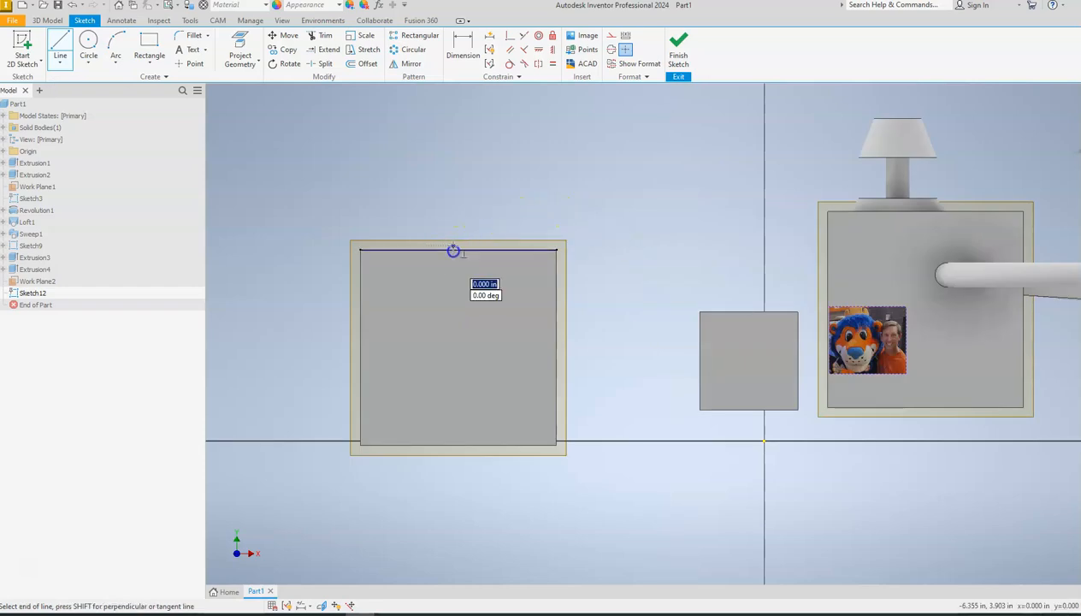
{"action": "left_click", "coordinate": [452, 183]}
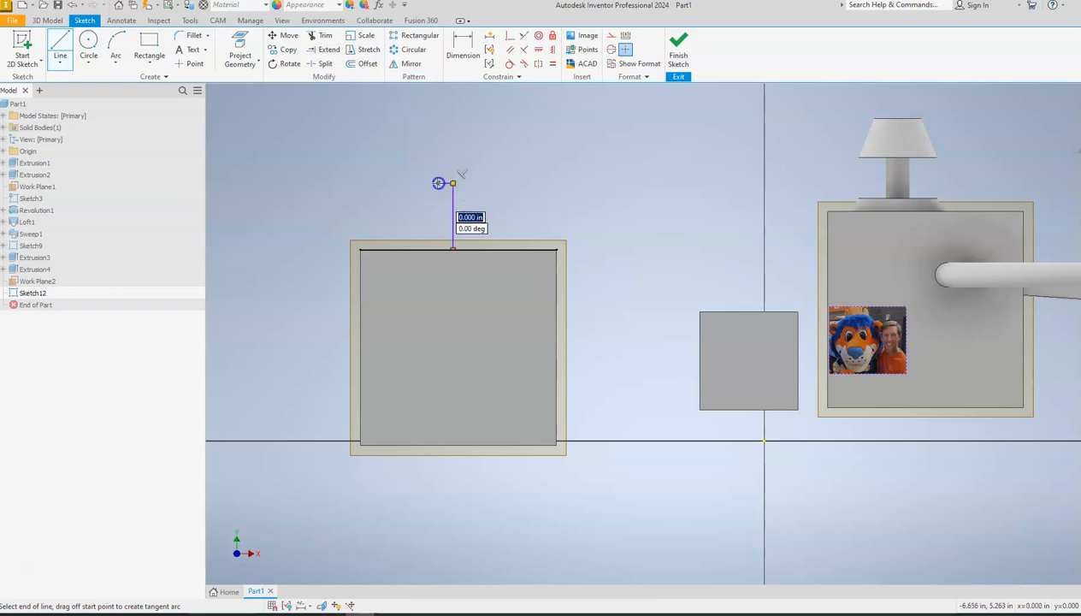
{"action": "left_click", "coordinate": [438, 183]}
{"action": "left_click", "coordinate": [421, 207]}
{"action": "left_click", "coordinate": [446, 208]}
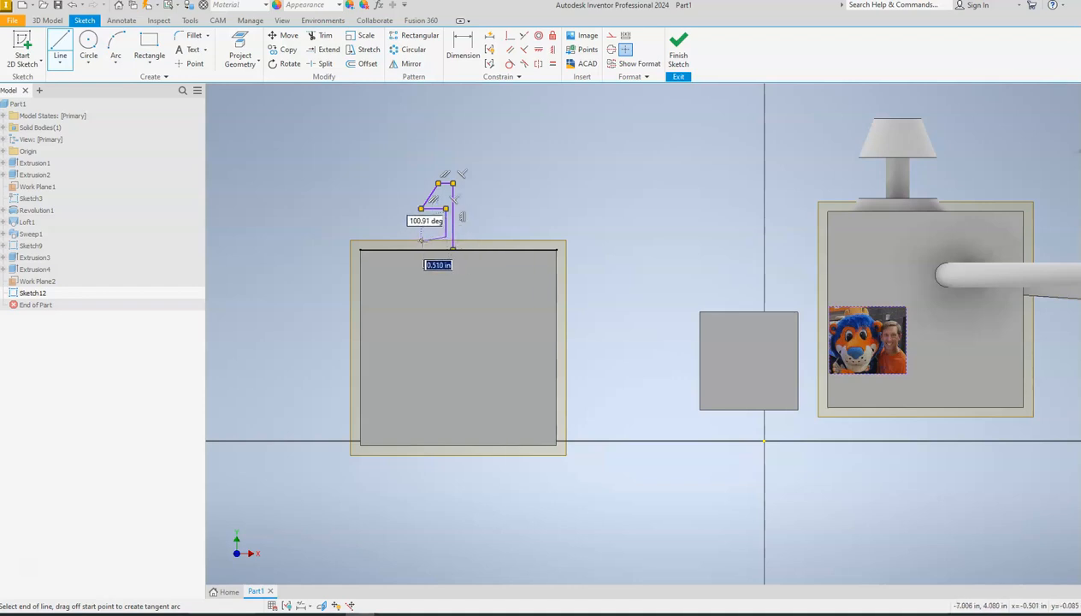
Complete the half profile with a stem and flared base, close it along the cube's upper edge, and finish the sketch.
{"action": "left_click", "coordinate": [444, 238]}
{"action": "scroll", "coordinate": [426, 248], "scroll_direction": "up", "scroll_amount": 3}
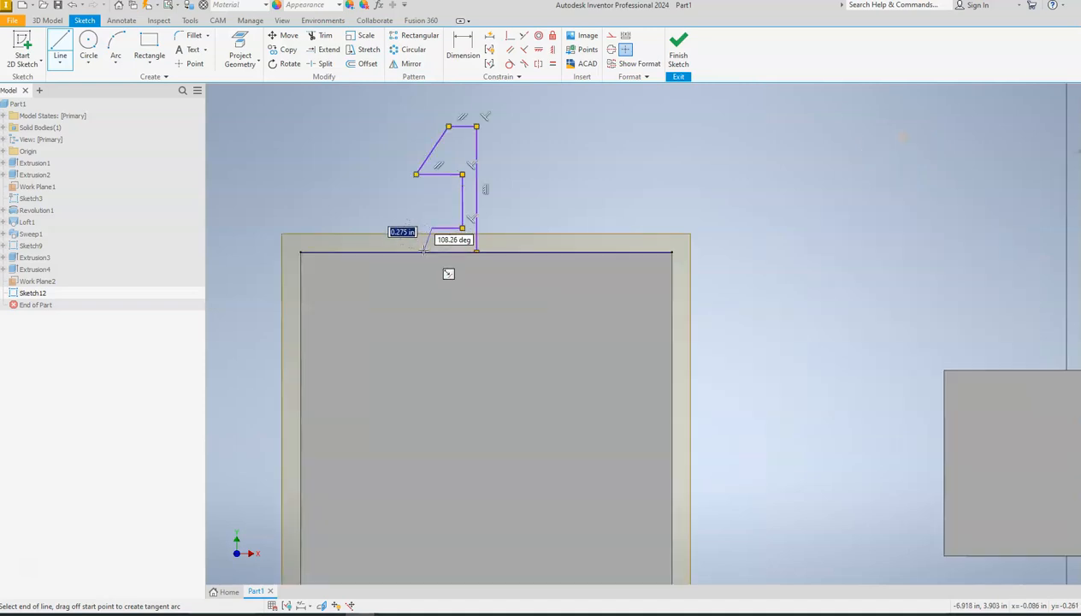
{"action": "left_click", "coordinate": [423, 251]}
{"action": "left_click", "coordinate": [476, 251]}
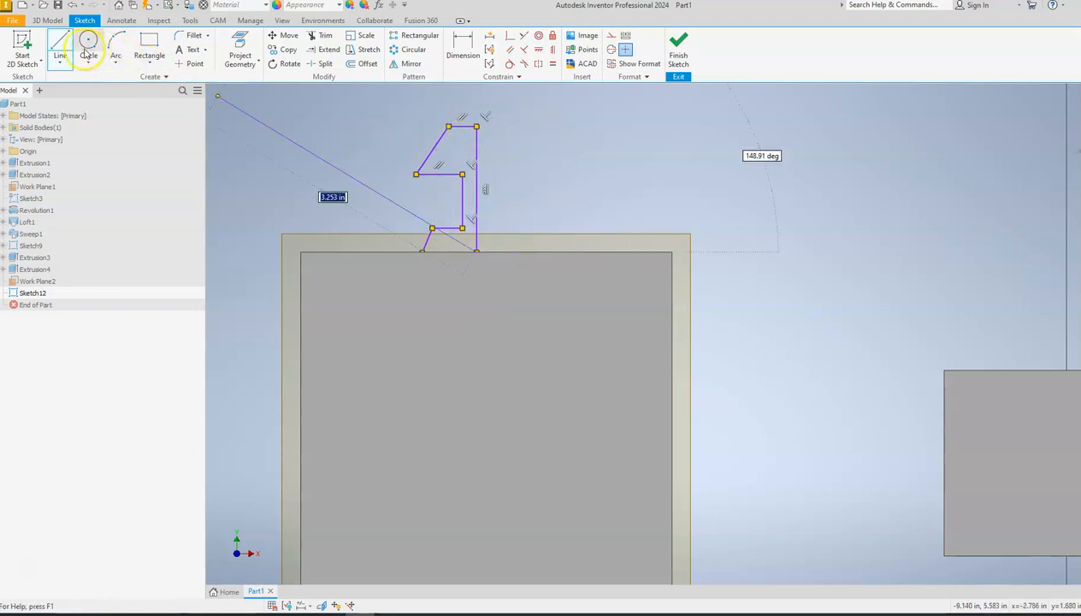
{"action": "left_click", "coordinate": [677, 50]}
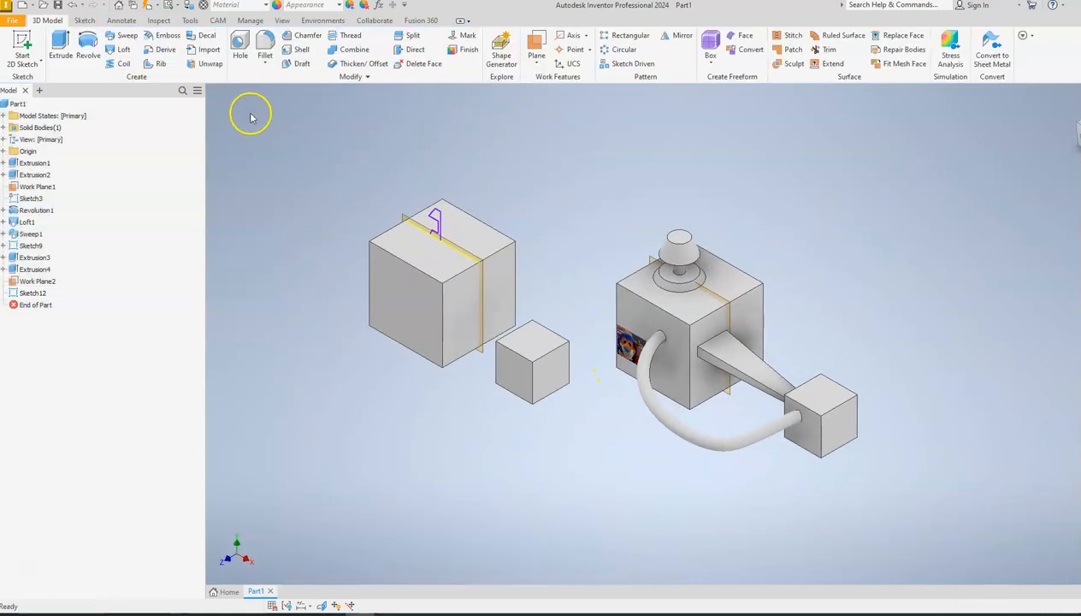
Revolve the knob profile 360 degrees about its vertical centre line, joined to the cube.
{"action": "scroll", "coordinate": [449, 227], "scroll_direction": "up", "scroll_amount": 5}
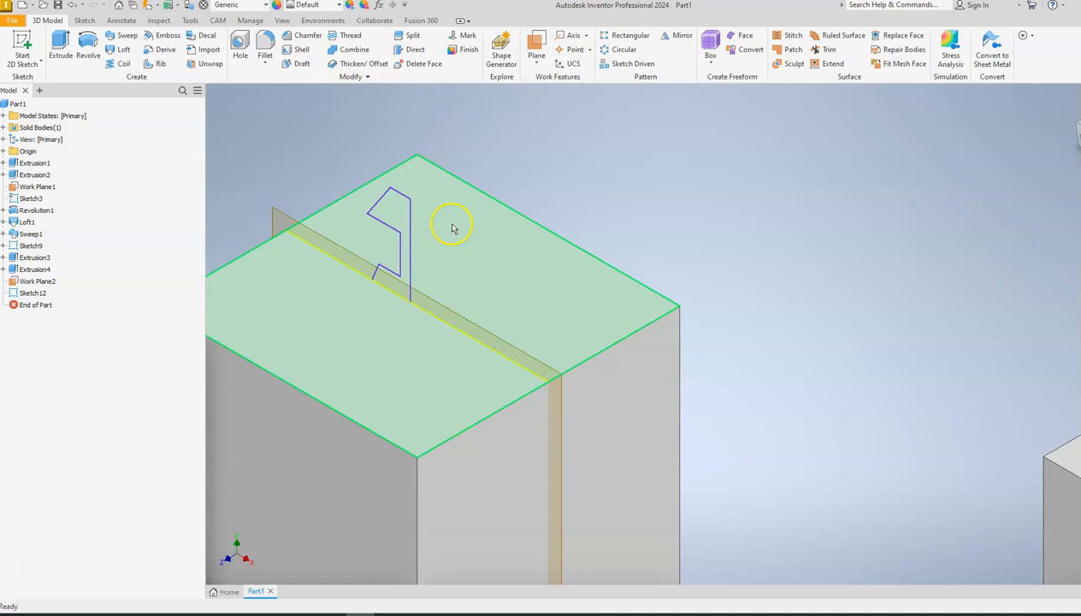
{"action": "left_click", "coordinate": [86, 47]}
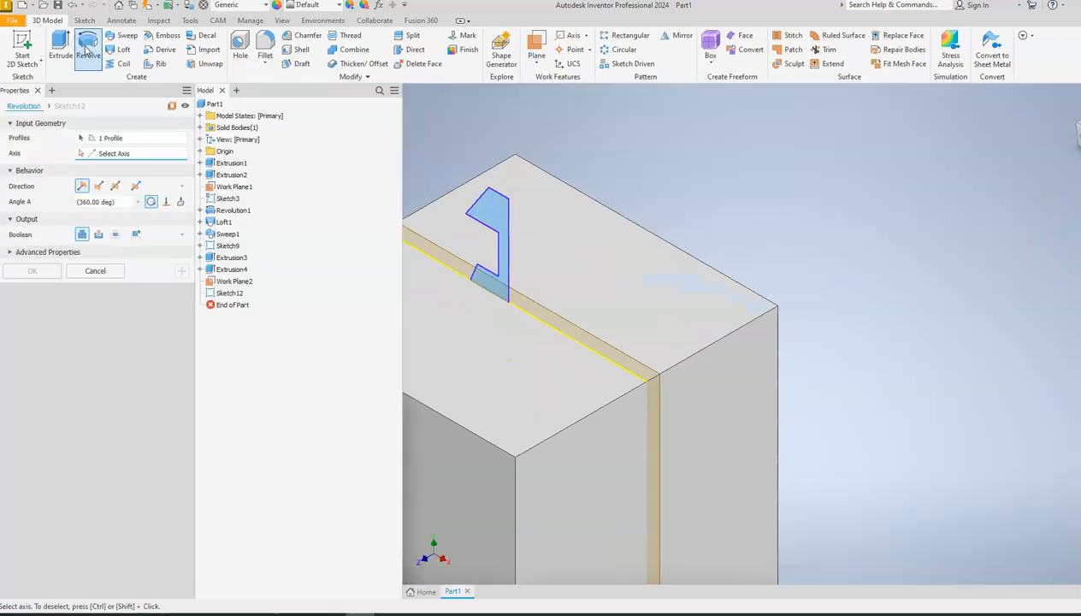
{"action": "left_click", "coordinate": [79, 155]}
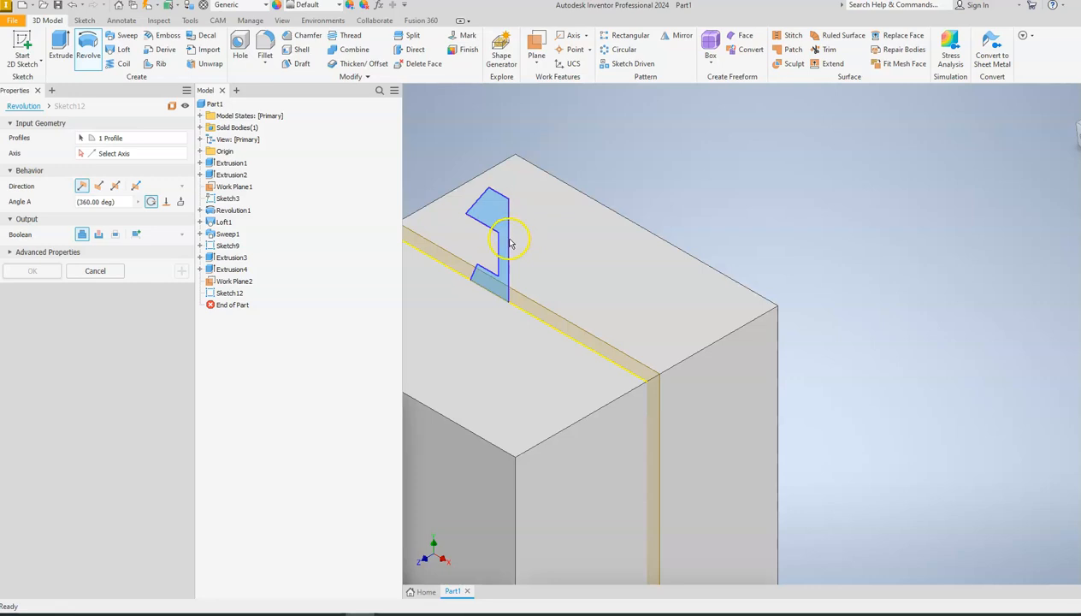
{"action": "left_click", "coordinate": [81, 154]}
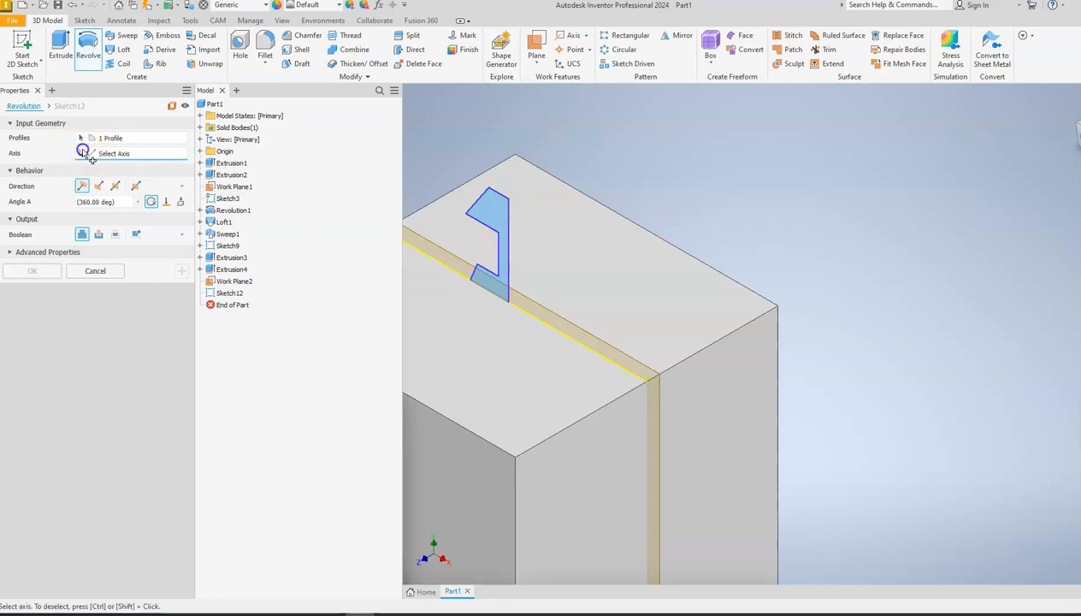
{"action": "left_click", "coordinate": [509, 238]}
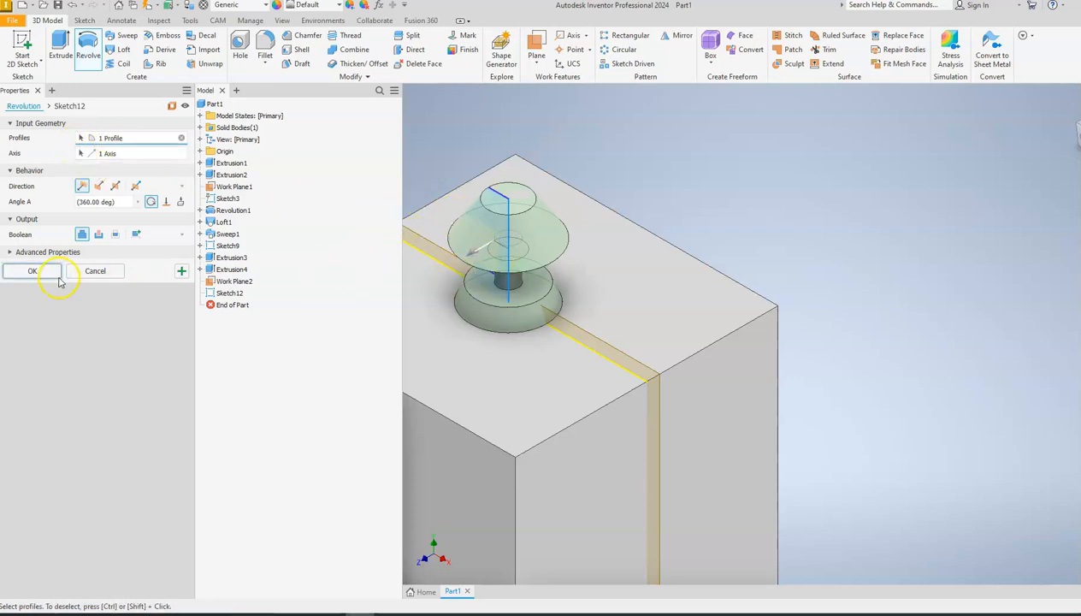
{"action": "left_click", "coordinate": [32, 271]}
Hide the work plane that cuts through the middle of the new 4 in cube.
{"action": "scroll", "coordinate": [553, 301], "scroll_direction": "up", "scroll_amount": 2}
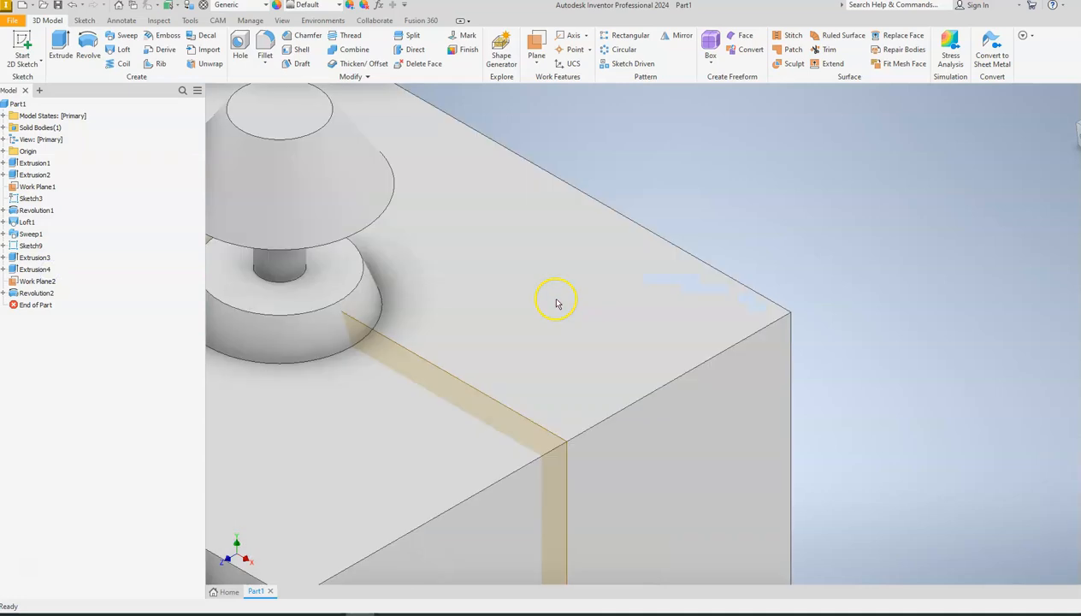
{"action": "scroll", "coordinate": [553, 302], "scroll_direction": "down", "scroll_amount": 4}
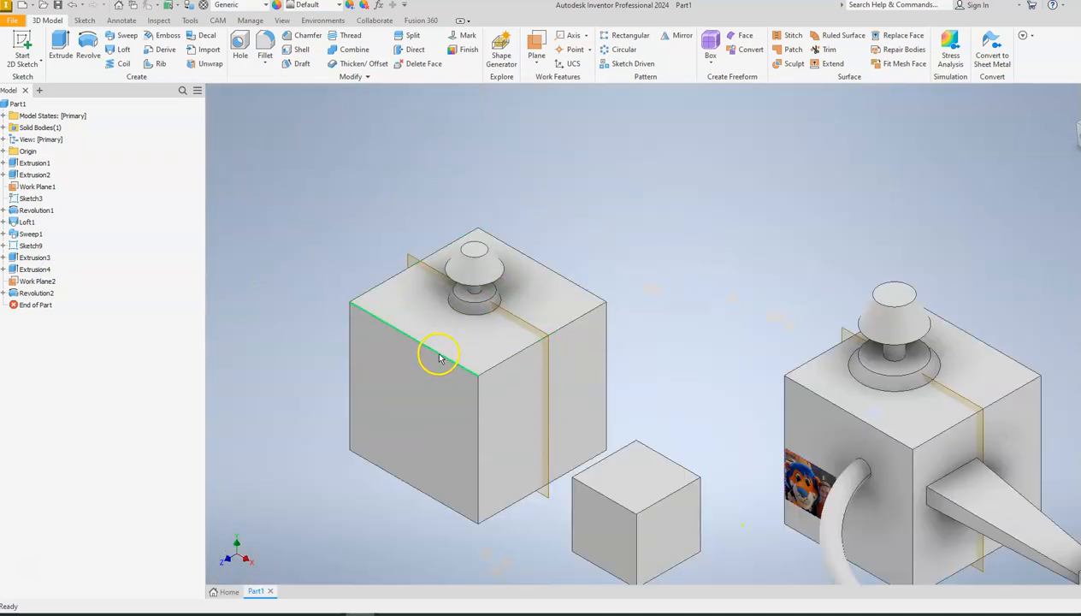
{"action": "scroll", "coordinate": [415, 294], "scroll_direction": "down", "scroll_amount": 4}
{"action": "scroll", "coordinate": [397, 269], "scroll_direction": "up", "scroll_amount": 3}
{"action": "left_click", "coordinate": [471, 230]}
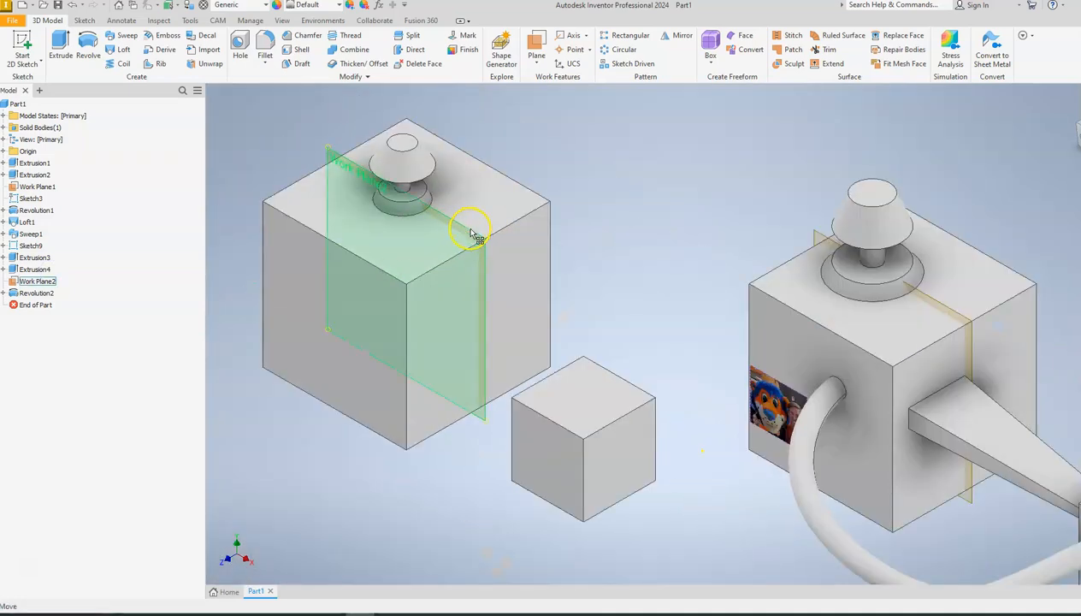
{"action": "right_click", "coordinate": [471, 232]}
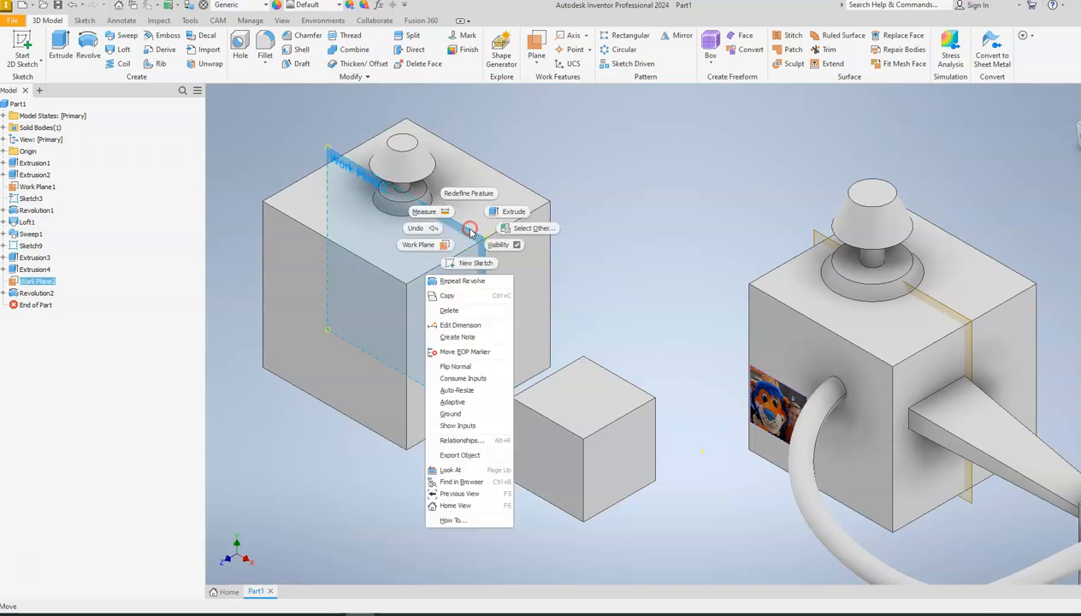
{"action": "left_click", "coordinate": [511, 245]}
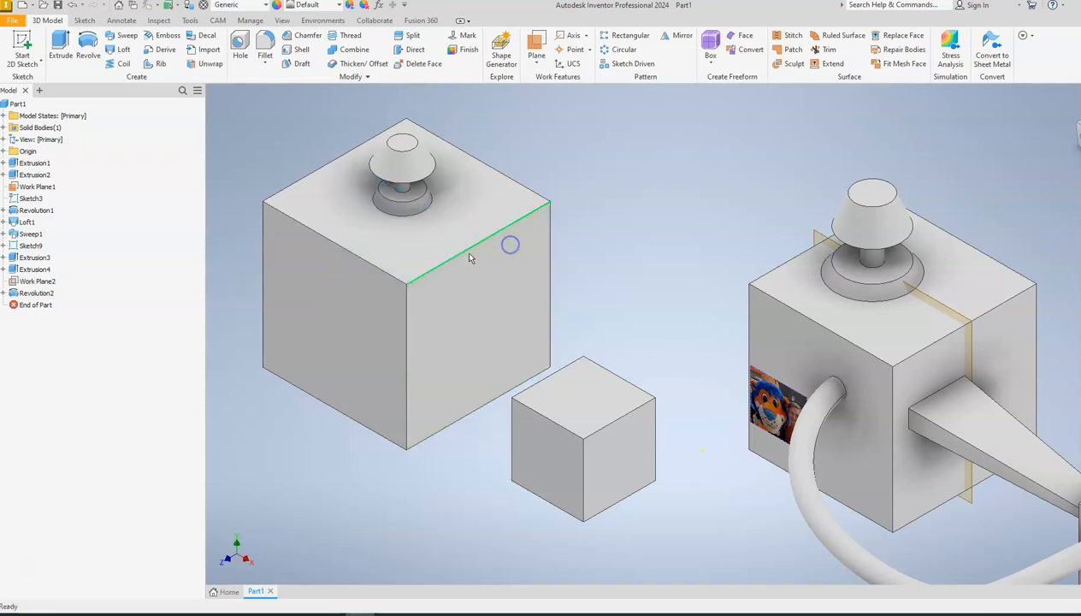
Sketch a wide, short rectangle on the new 4 in cube's side face towards the small cube, and finish the sketch.
{"action": "middle_click_drag", "start_coordinate": [711, 344], "coordinate": [575, 250]}
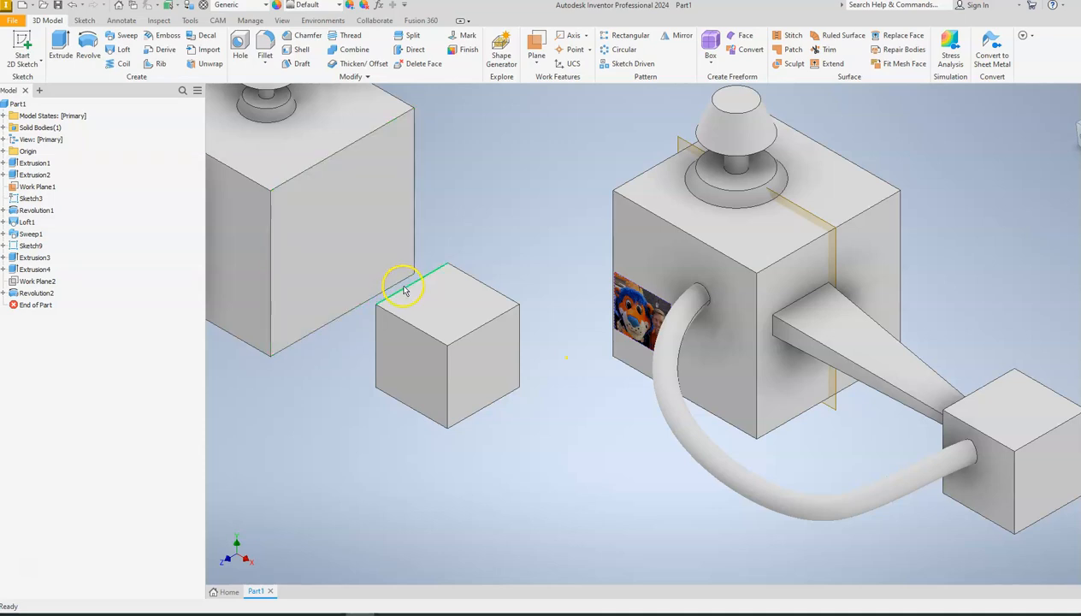
{"action": "left_click", "coordinate": [19, 41]}
{"action": "left_click", "coordinate": [265, 217]}
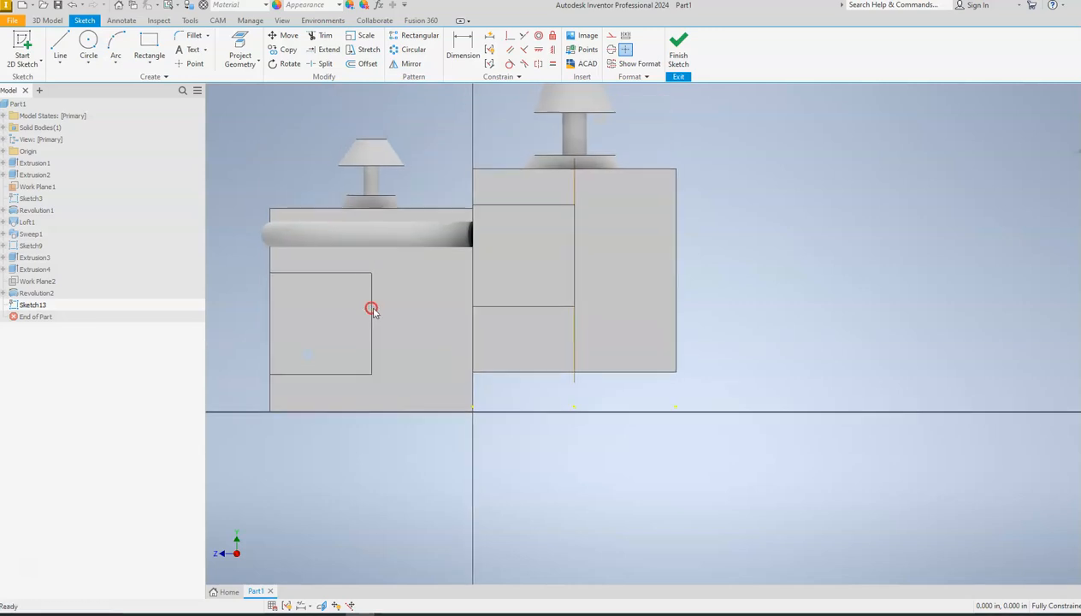
{"action": "left_click", "coordinate": [149, 48]}
{"action": "left_click", "coordinate": [301, 260]}
{"action": "left_click", "coordinate": [400, 287]}
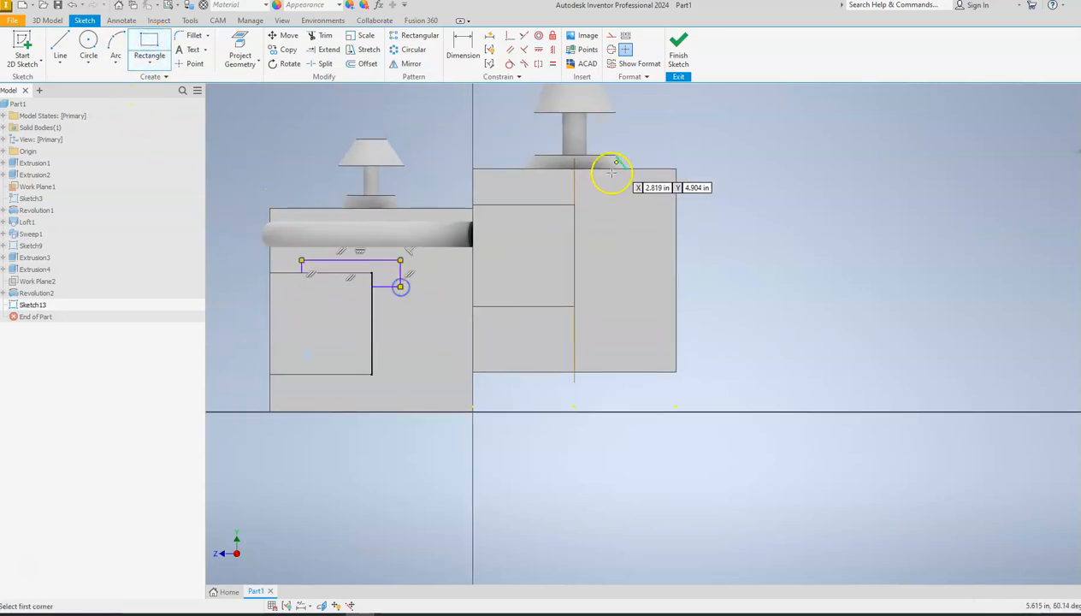
{"action": "left_click", "coordinate": [689, 43]}
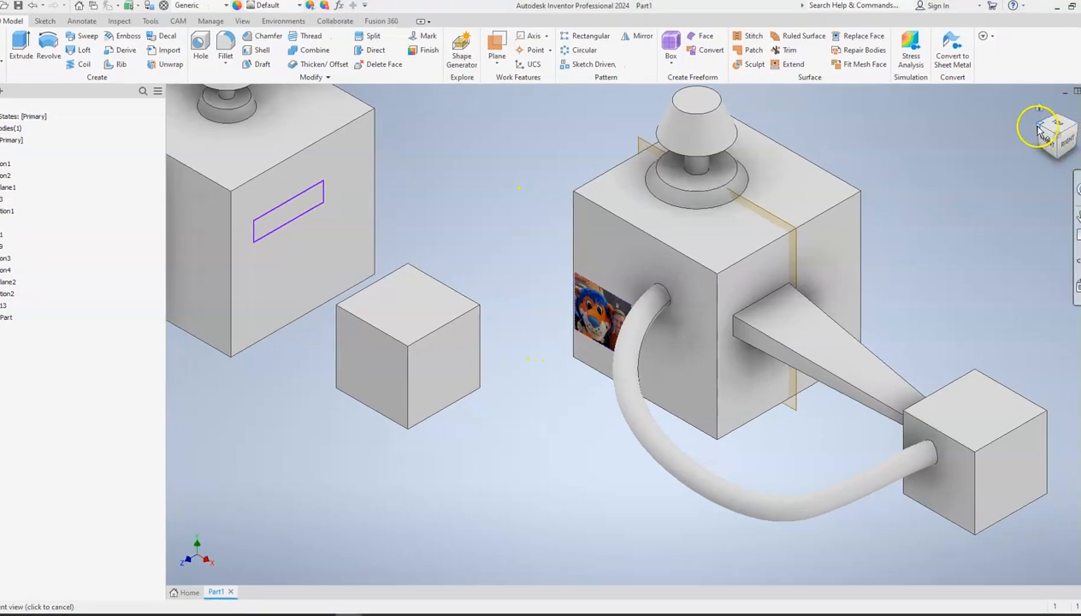
Start a sketch on the new small cube's side face that faces the 4 in cube, ready for a circle.
{"action": "left_click", "coordinate": [1062, 143]}
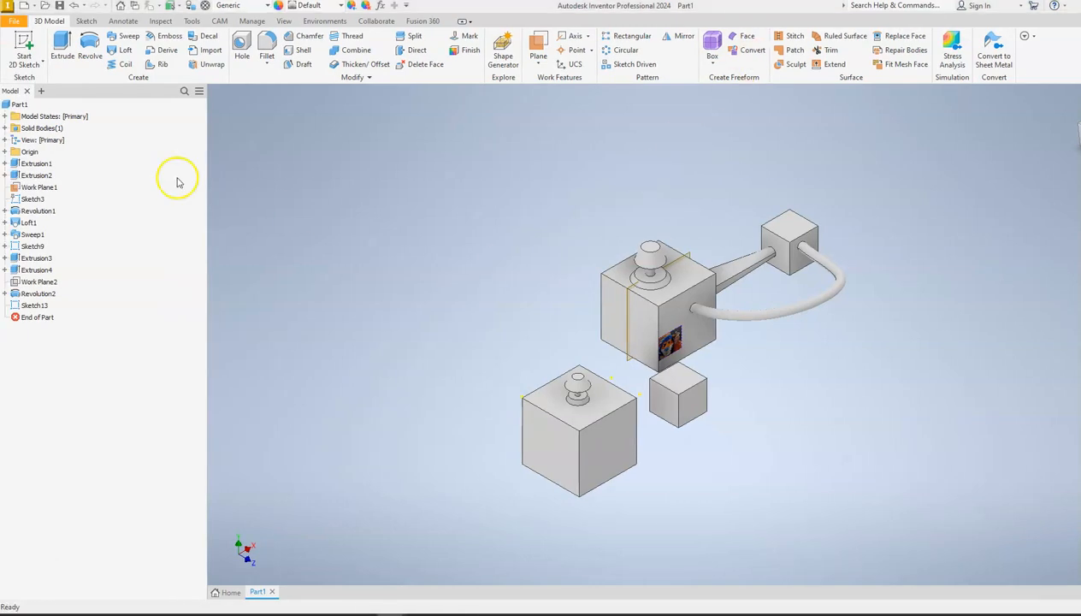
{"action": "left_click", "coordinate": [24, 52]}
{"action": "left_click", "coordinate": [664, 399]}
{"action": "middle_click_drag", "start_coordinate": [753, 348], "coordinate": [494, 402]}
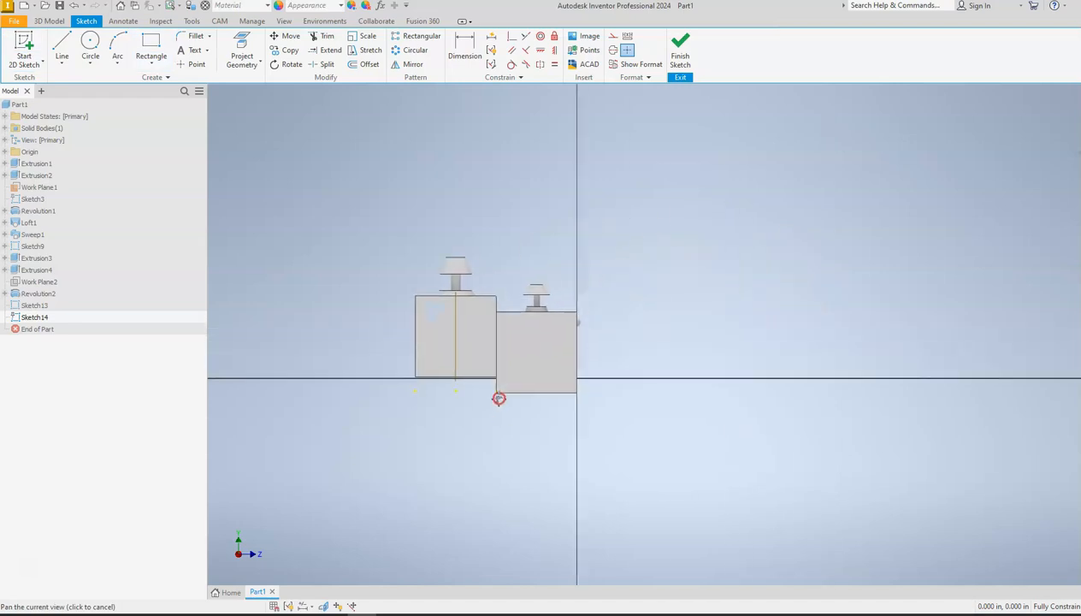
{"action": "left_click", "coordinate": [90, 44]}
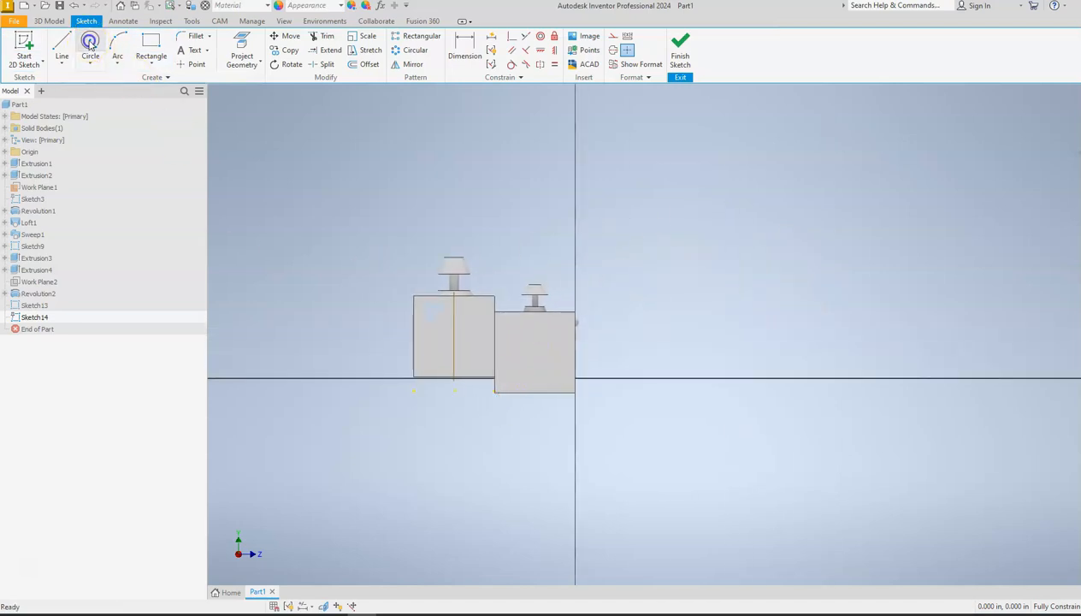
{"action": "scroll", "coordinate": [541, 349], "scroll_direction": "up", "scroll_amount": 3}
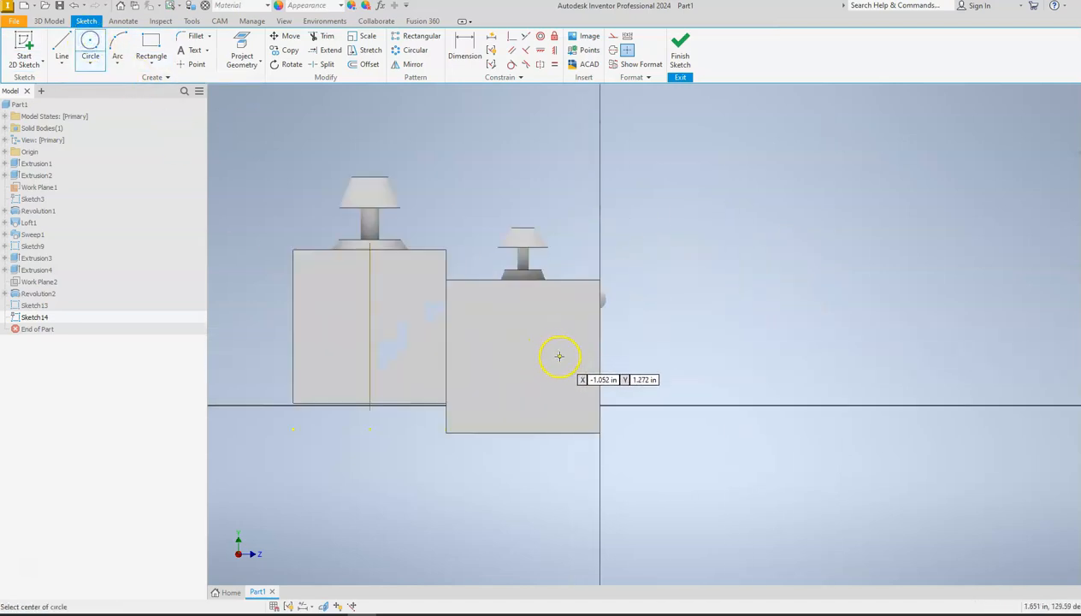
Switch the model's visual style to Wireframe.
{"action": "left_click", "coordinate": [284, 21]}
{"action": "left_click", "coordinate": [214, 52]}
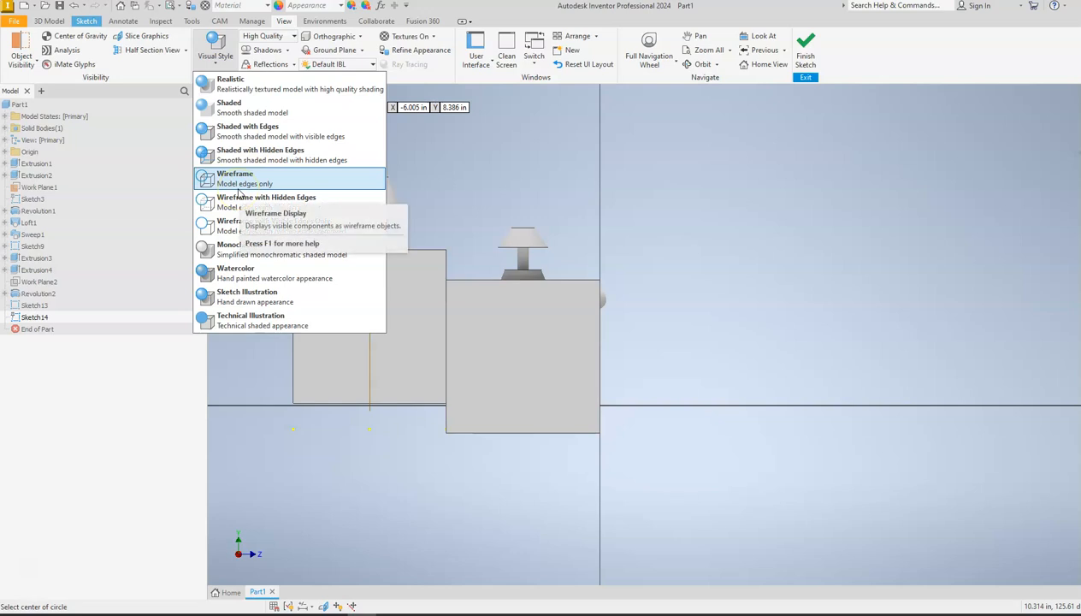
{"action": "left_click", "coordinate": [238, 186]}
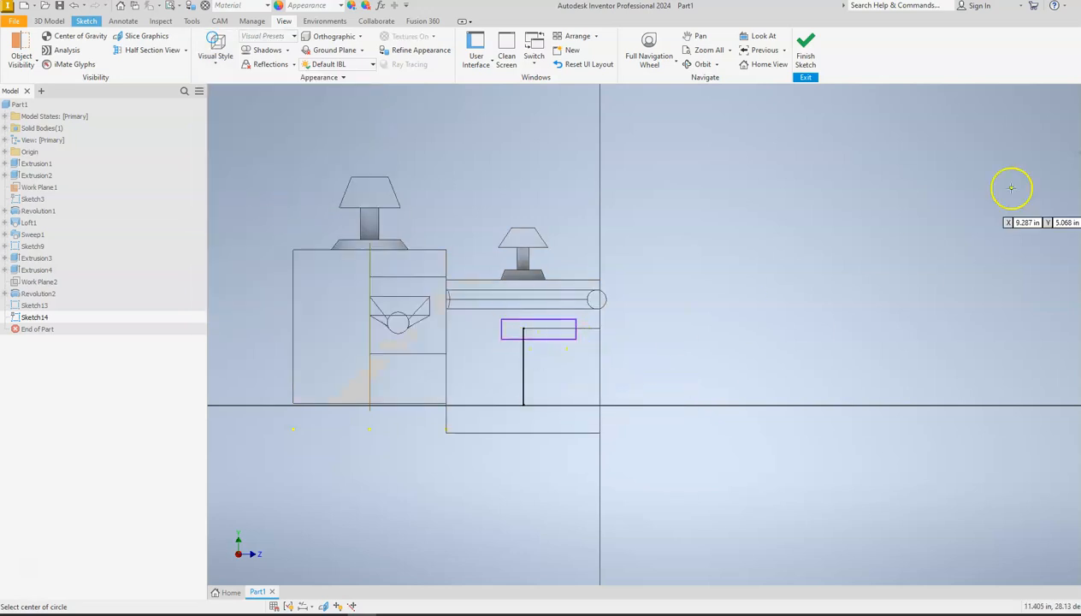
Sketch a small circle near the middle of the small cube's side face and finish the sketch.
{"action": "mouse_move", "coordinate": [1079, 135]}
{"action": "left_mouse_down"}
{"action": "mouse_move", "coordinate": [1027, 163]}
{"action": "mouse_move", "coordinate": [215, 142]}
{"action": "mouse_move", "coordinate": [224, 139]}
{"action": "left_mouse_up"}
{"action": "left_click", "coordinate": [554, 350]}
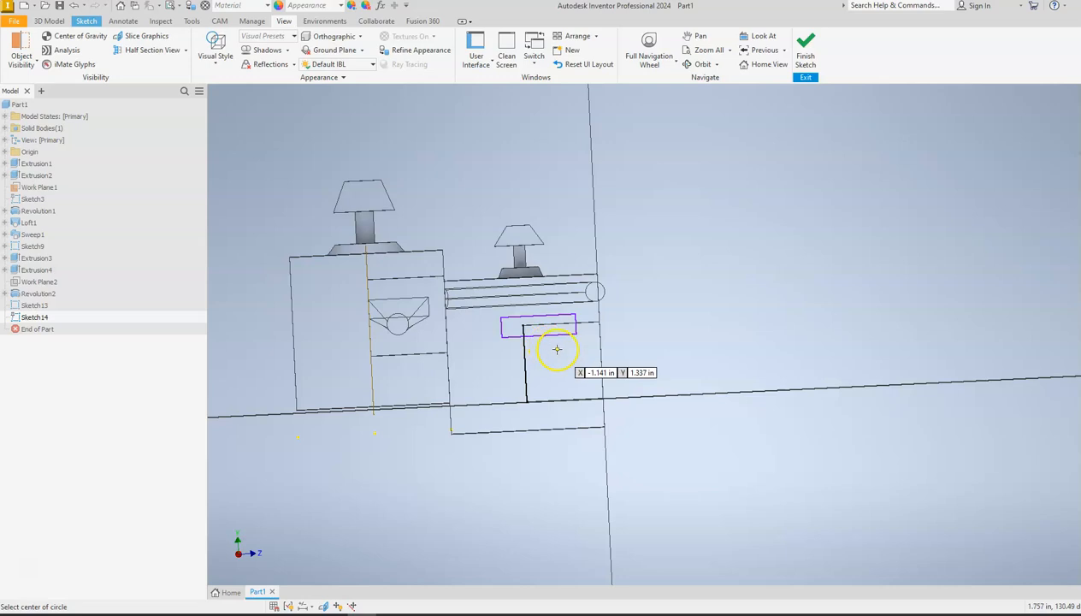
{"action": "left_click", "coordinate": [551, 344]}
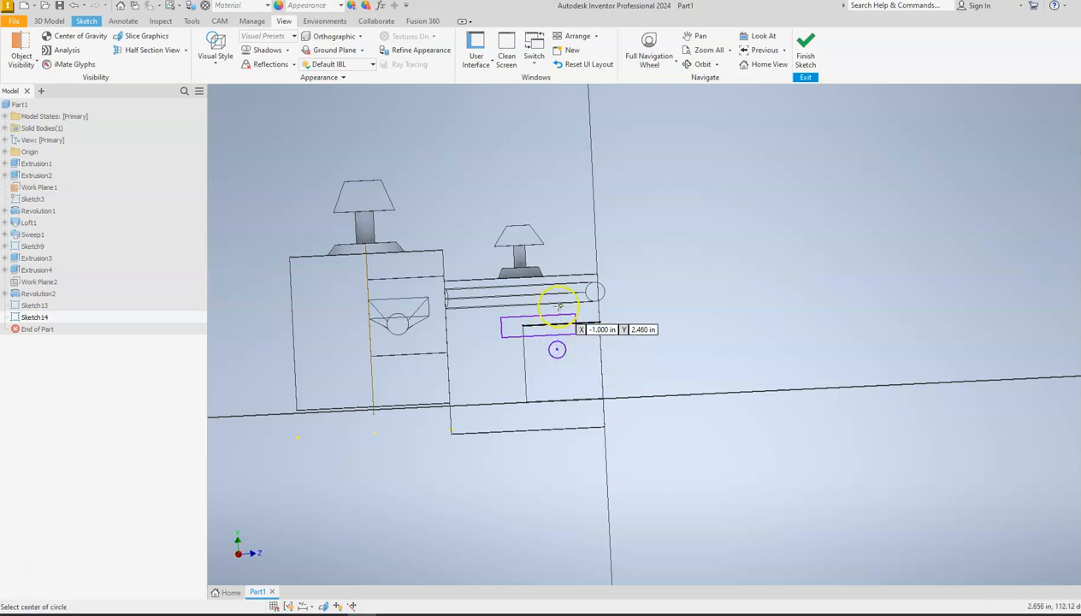
{"action": "left_click", "coordinate": [807, 50]}
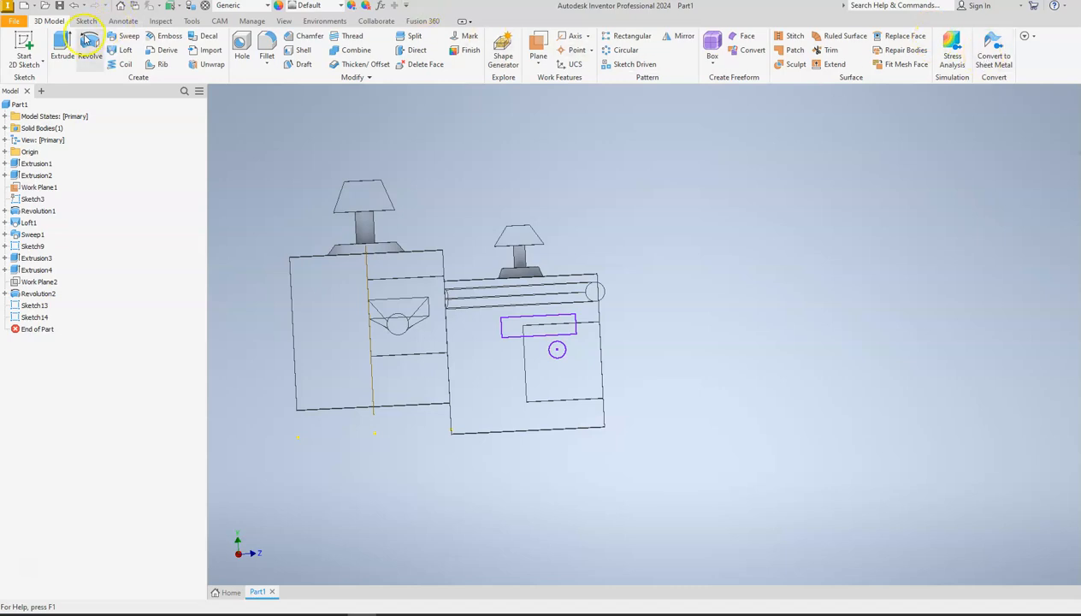
Set the model's visual style back to Shaded with Edges.
{"action": "left_click", "coordinate": [284, 20]}
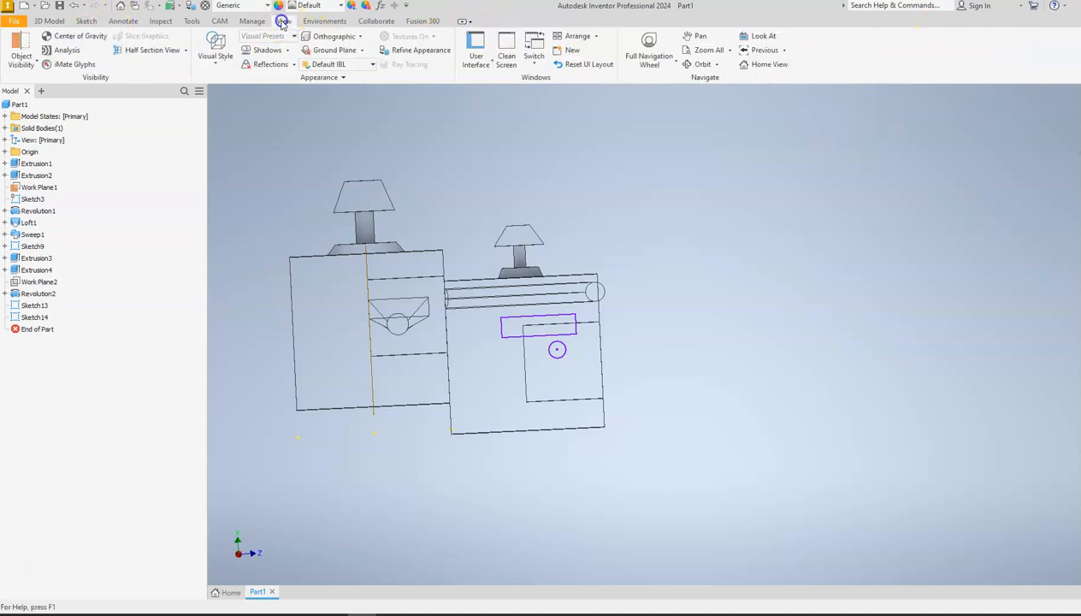
{"action": "left_click", "coordinate": [220, 66]}
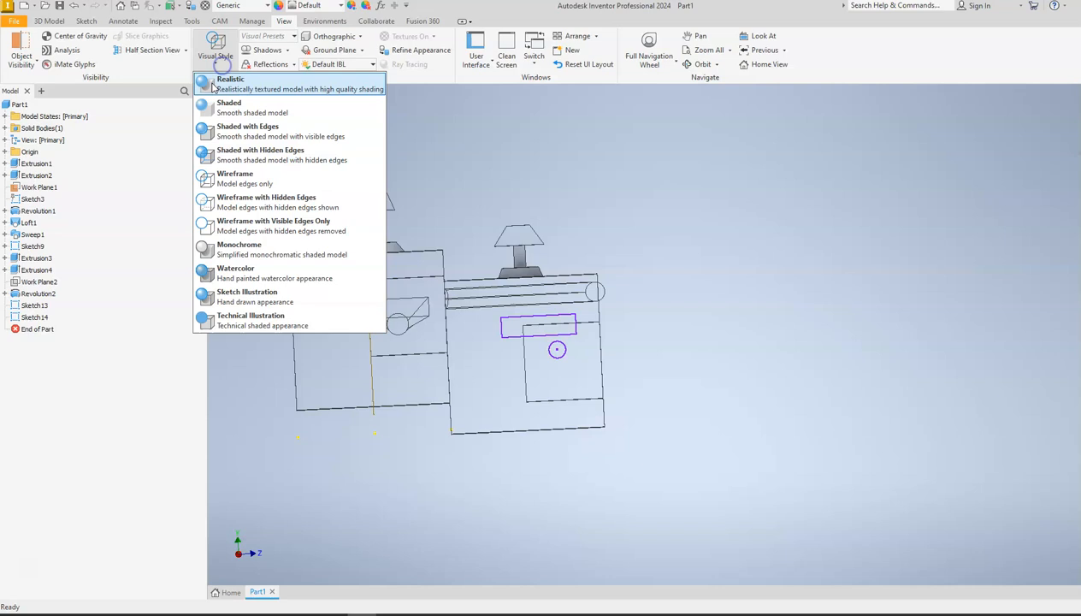
{"action": "left_click", "coordinate": [227, 129]}
Loft a solid between the circle on the small cube's side face and the rectangle on the 4 in cube's facing side.
{"action": "mouse_move", "coordinate": [1079, 107]}
{"action": "middle_mouse_down", "text": "shift"}
{"action": "mouse_move", "coordinate": [1074, 132]}
{"action": "mouse_move", "coordinate": [1025, 157]}
{"action": "mouse_move", "coordinate": [773, 200]}
{"action": "mouse_move", "coordinate": [924, 179]}
{"action": "middle_mouse_up", "text": "shift"}
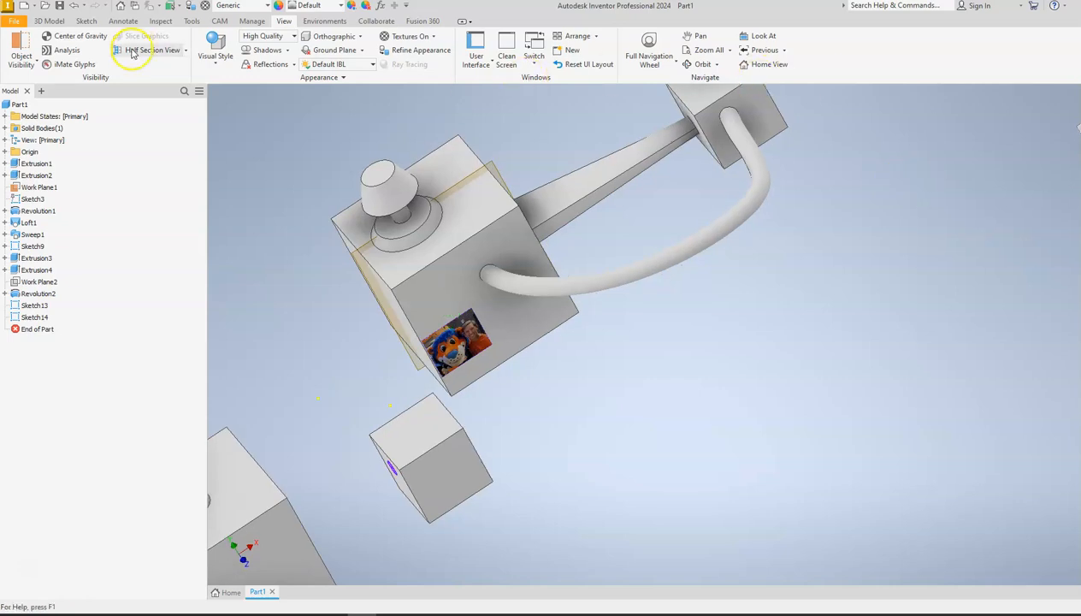
{"action": "left_click", "coordinate": [48, 20]}
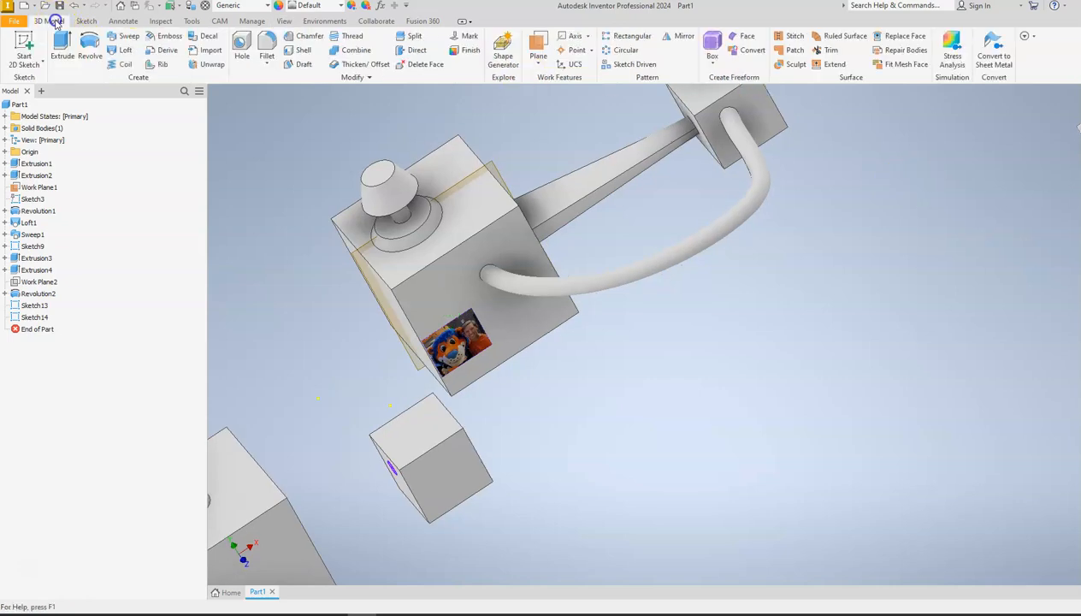
{"action": "left_click", "coordinate": [113, 52]}
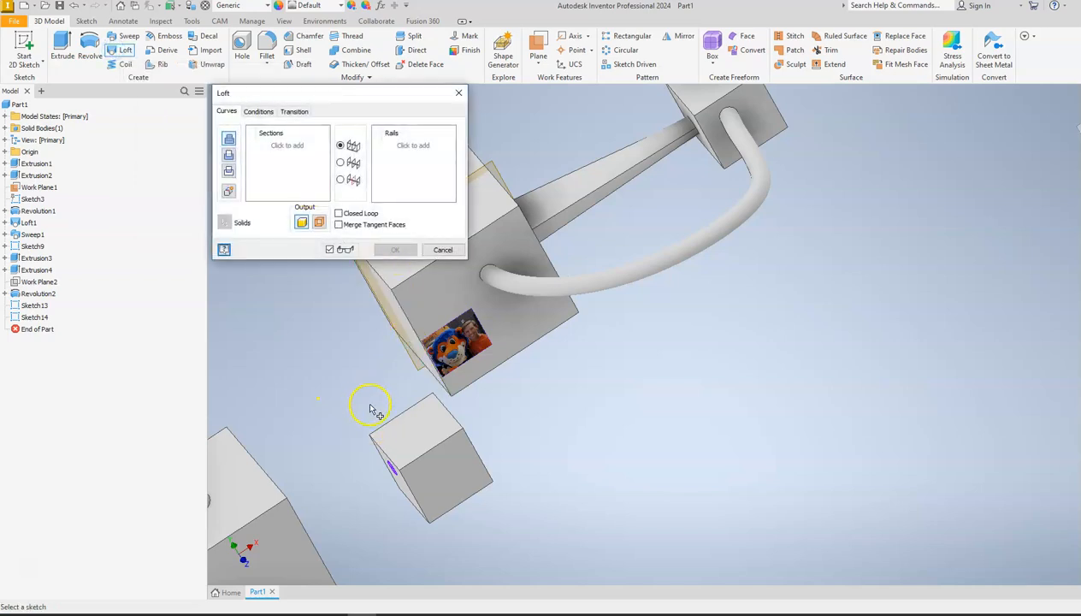
{"action": "scroll", "coordinate": [374, 410], "scroll_direction": "down", "scroll_amount": 5}
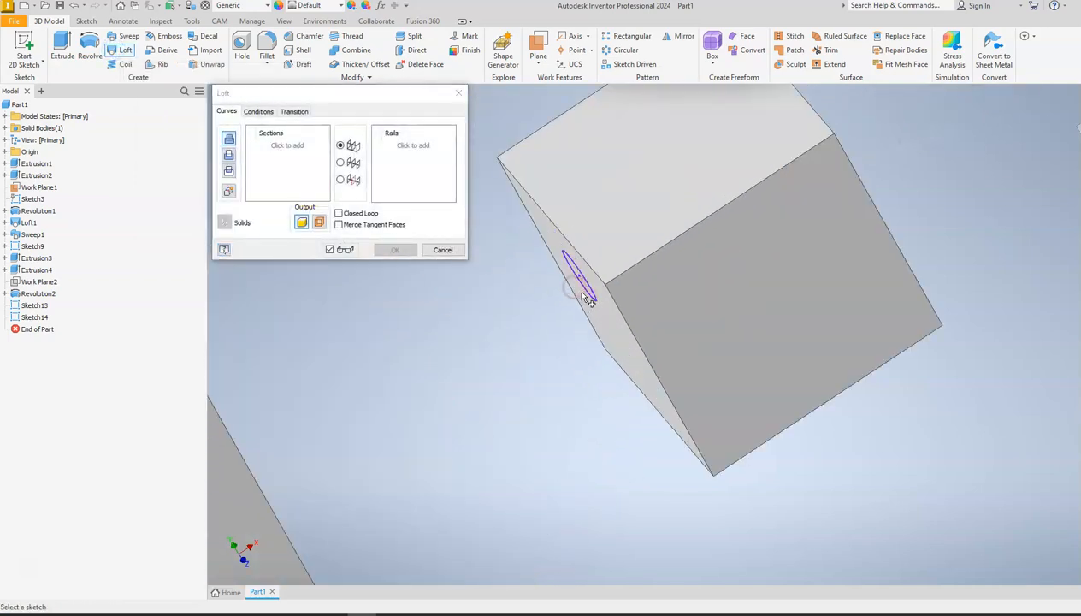
{"action": "left_click", "coordinate": [599, 295]}
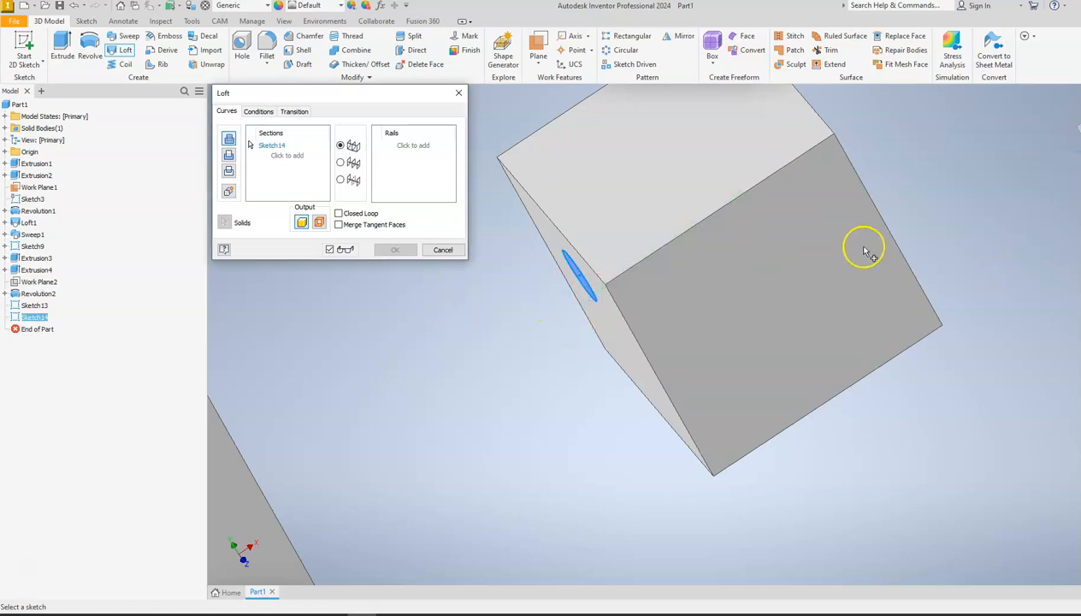
{"action": "middle_click_drag", "start_coordinate": [1079, 116], "coordinate": [1054, 149], "text": "shift"}
{"action": "mouse_move", "coordinate": [594, 305]}
{"action": "middle_mouse_down"}
{"action": "mouse_move", "coordinate": [698, 286]}
{"action": "mouse_move", "coordinate": [924, 171]}
{"action": "middle_mouse_up"}
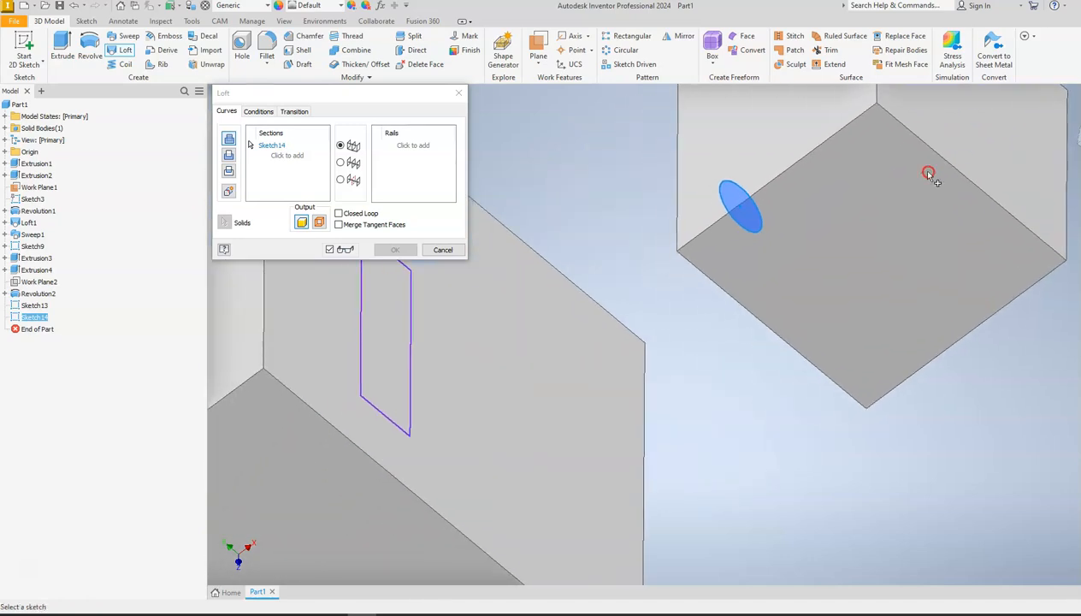
{"action": "left_click", "coordinate": [414, 342]}
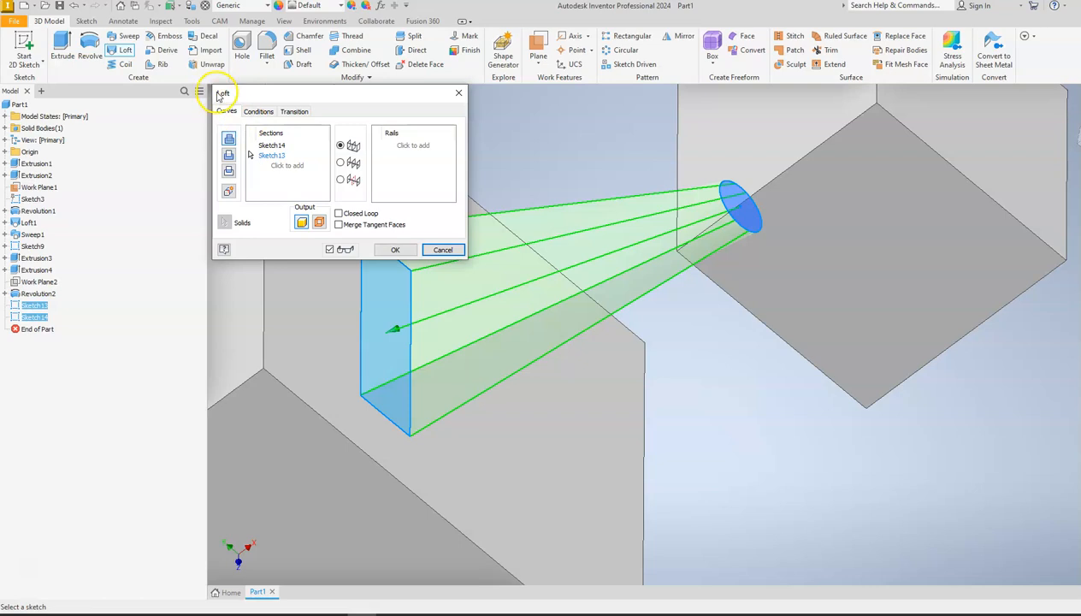
{"action": "left_click", "coordinate": [393, 248]}
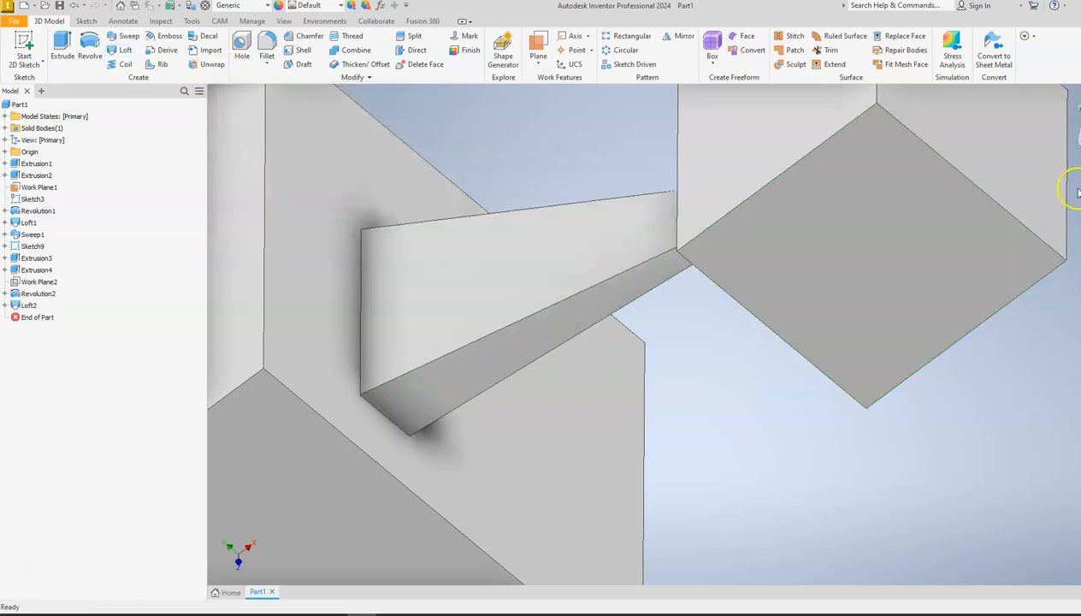
Sketch a small circle right of centre on the new 4 in cube's front face and finish the sketch.
{"action": "left_click", "coordinate": [1075, 107]}
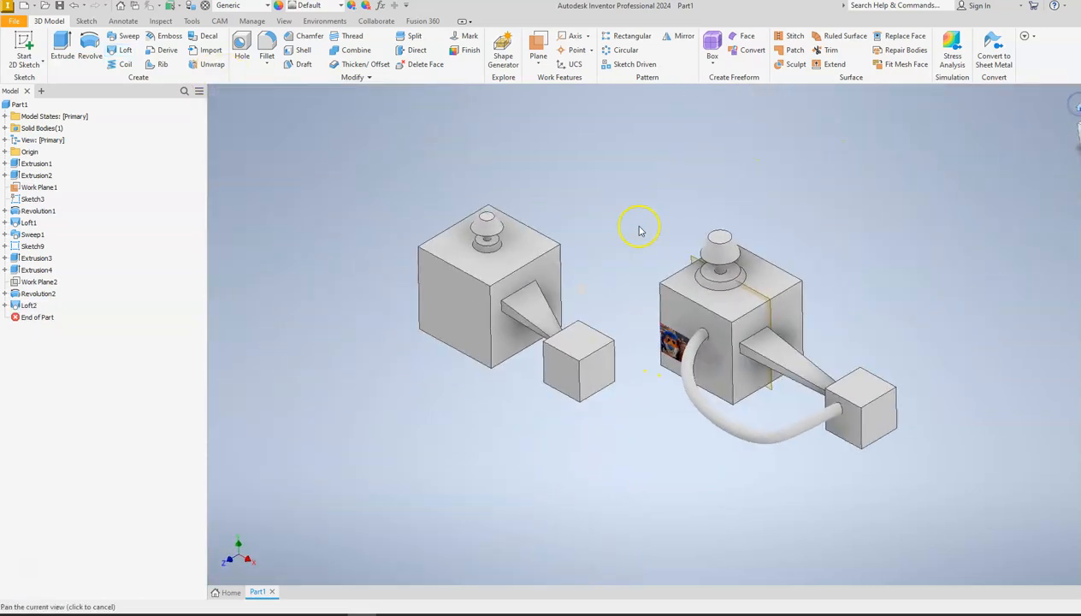
{"action": "scroll", "coordinate": [616, 296], "scroll_direction": "up", "scroll_amount": 5}
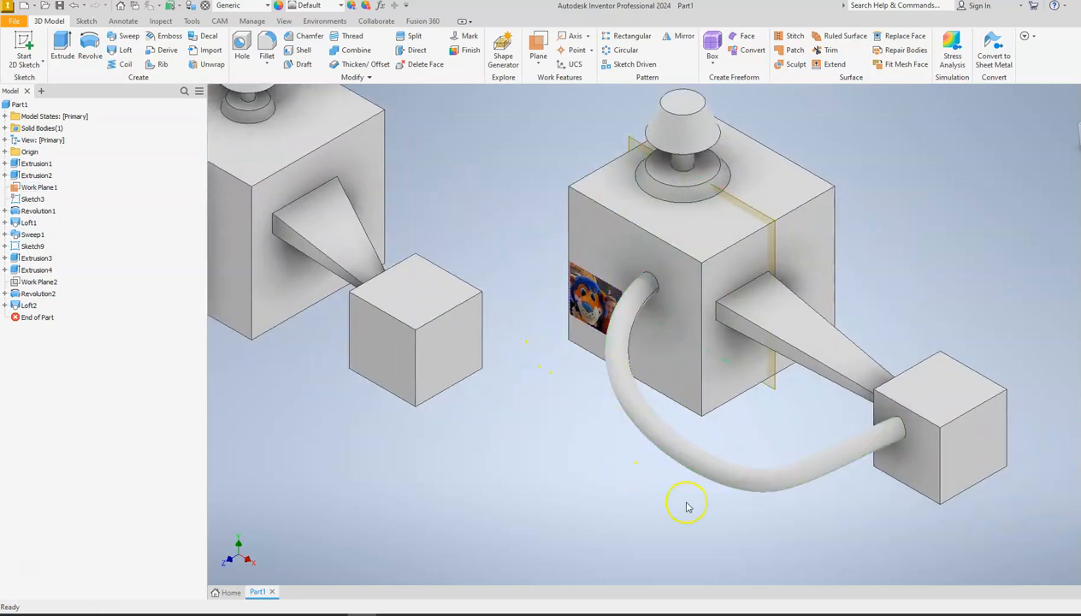
{"action": "middle_click_drag", "start_coordinate": [382, 346], "coordinate": [519, 358]}
{"action": "key", "text": "s"}
{"action": "left_click", "coordinate": [318, 209]}
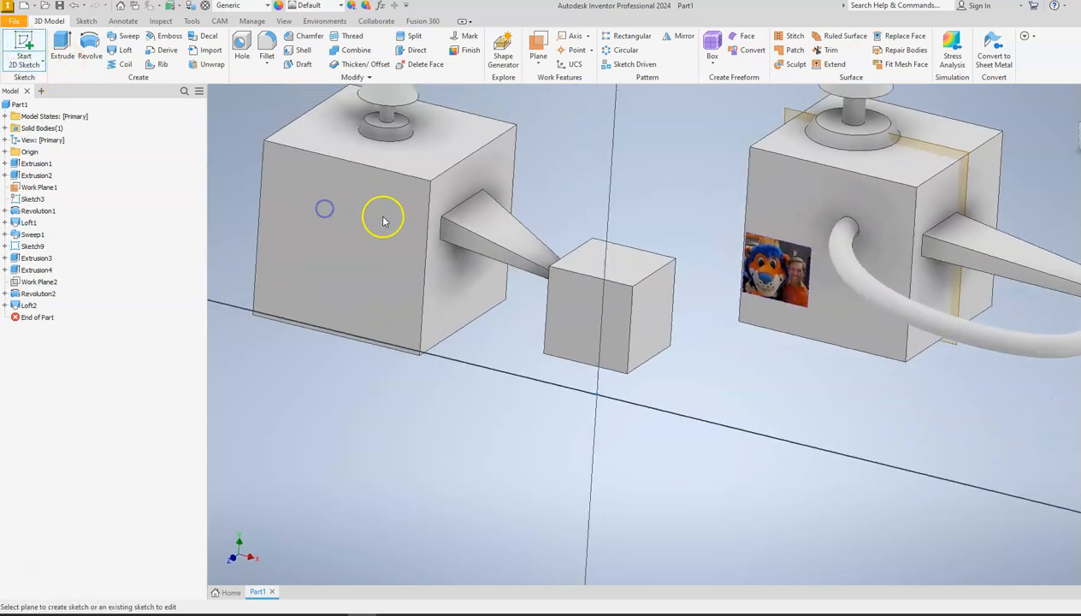
{"action": "left_click", "coordinate": [89, 47]}
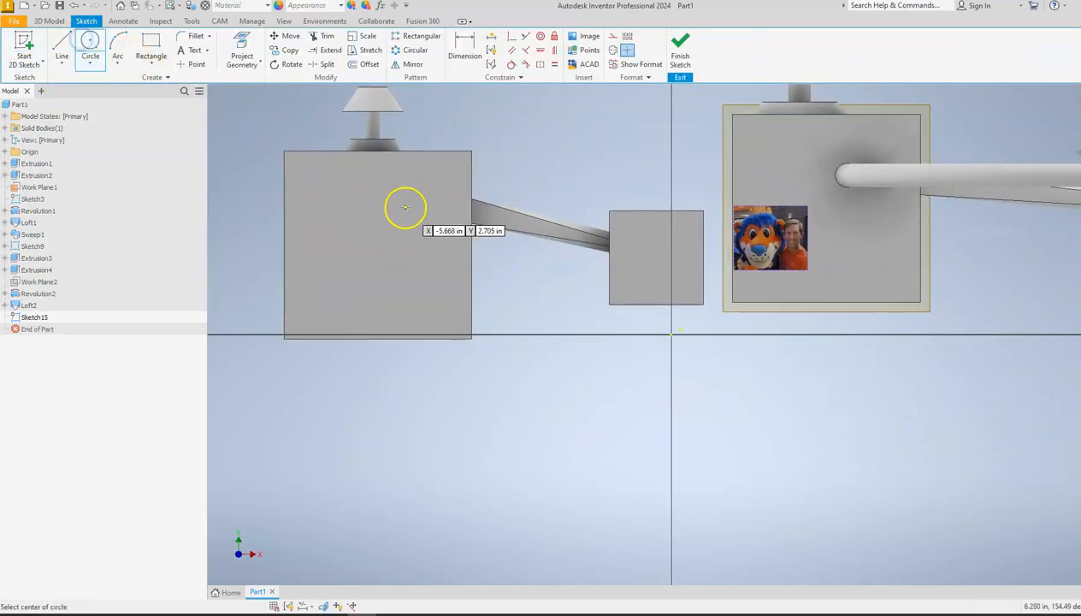
{"action": "left_click", "coordinate": [419, 241]}
{"action": "left_click", "coordinate": [420, 241]}
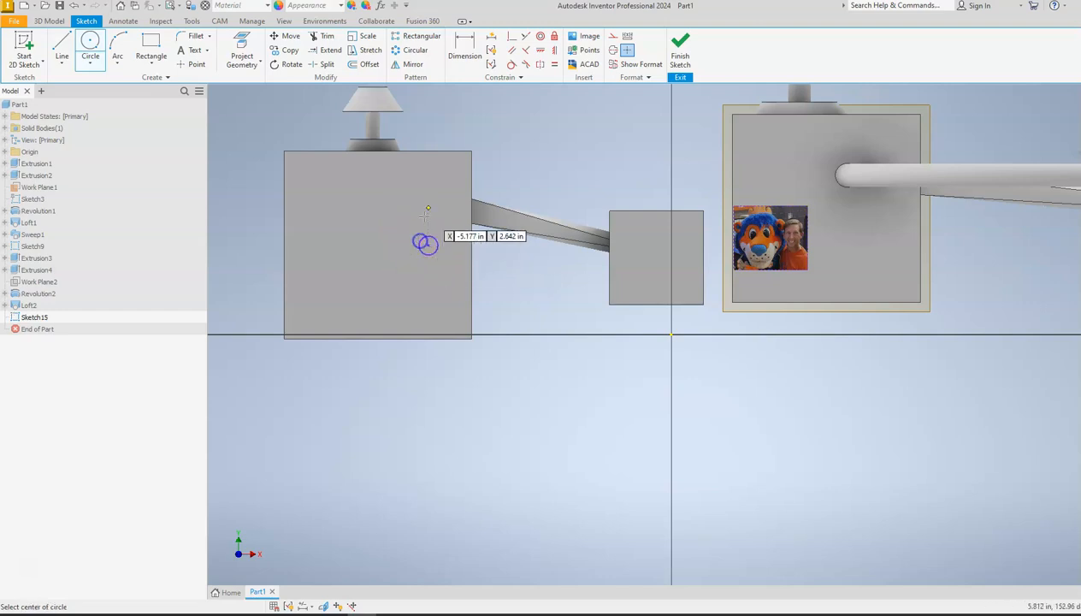
{"action": "left_click", "coordinate": [677, 47]}
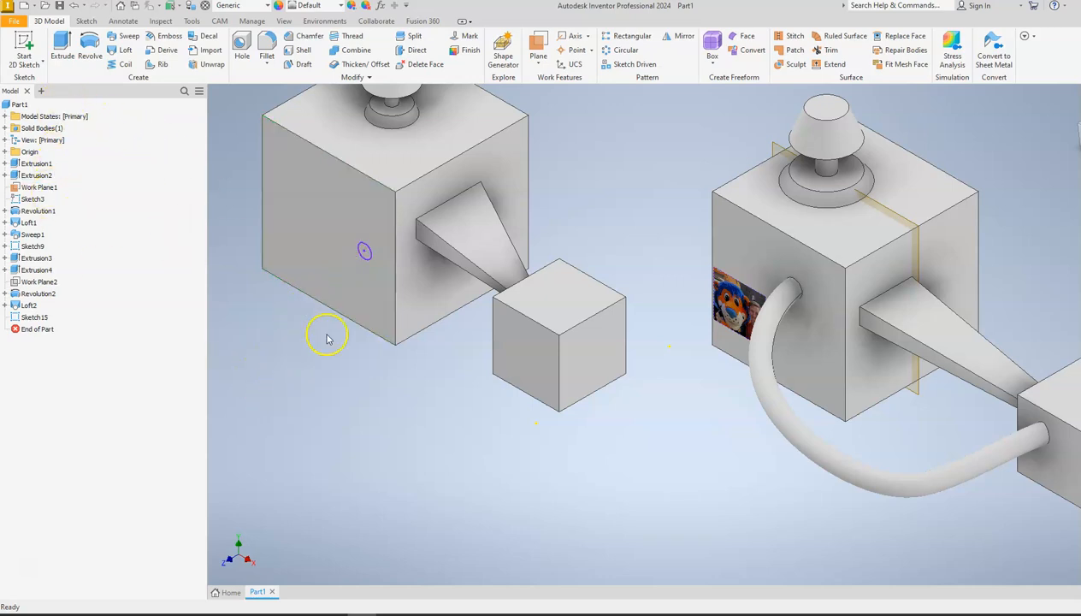
Start a sketch on the new 4 in cube's top face for the sweep path.
{"action": "left_click", "coordinate": [364, 255]}
{"action": "left_click", "coordinate": [26, 44]}
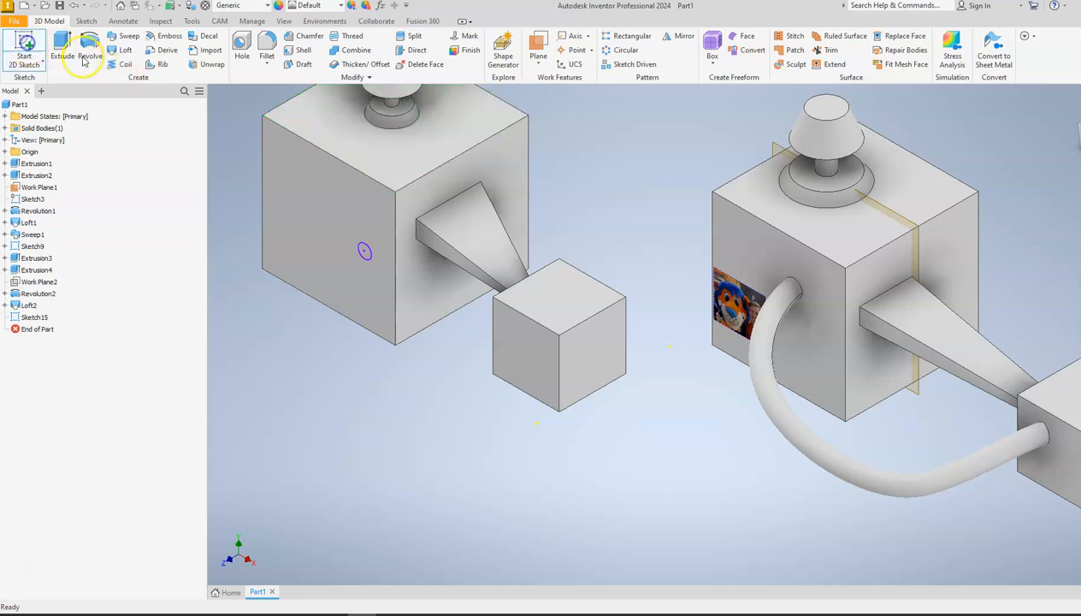
{"action": "left_click", "coordinate": [378, 159]}
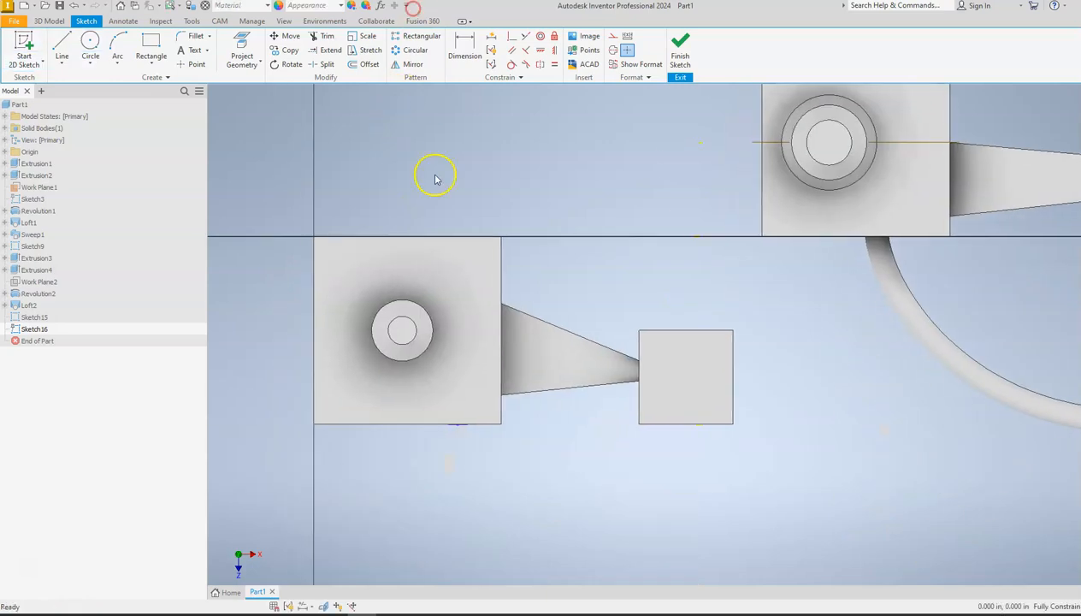
Draw a wavy control vertex spline from the circle on the 4 in cube's front edge to the small cube's front edge, and finish the sketch.
{"action": "middle_click_drag", "start_coordinate": [478, 467], "coordinate": [447, 378]}
{"action": "scroll", "coordinate": [446, 378], "scroll_direction": "down", "scroll_amount": 3}
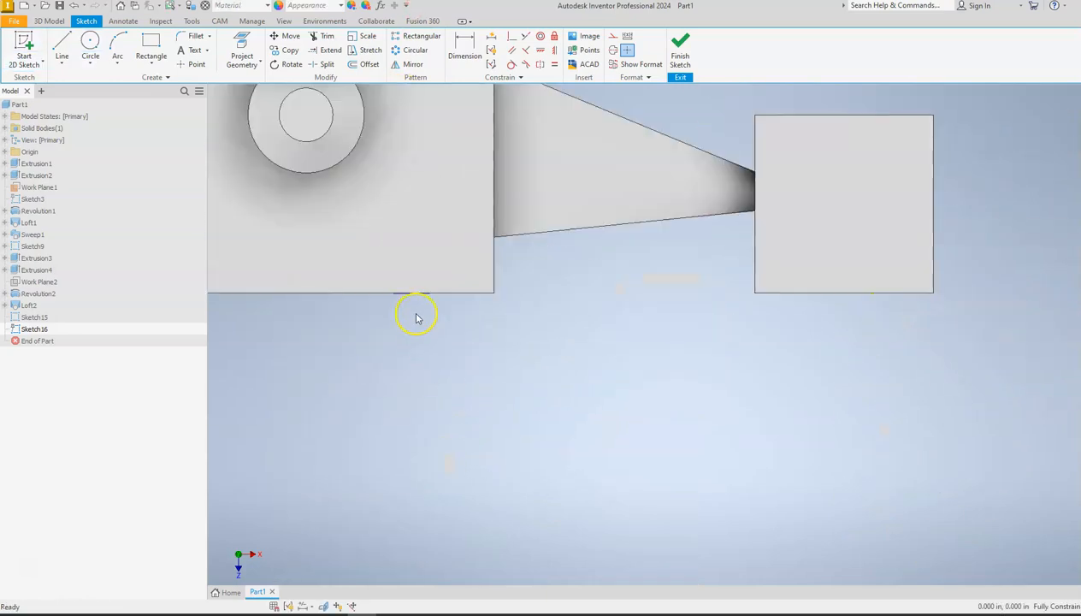
{"action": "left_click", "coordinate": [62, 65]}
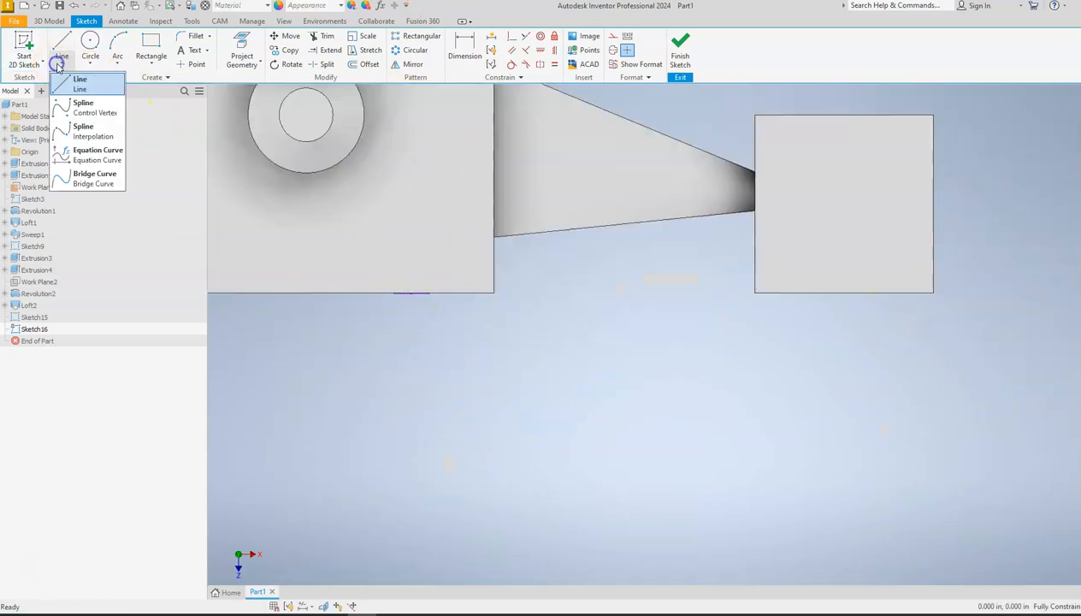
{"action": "left_click", "coordinate": [62, 114]}
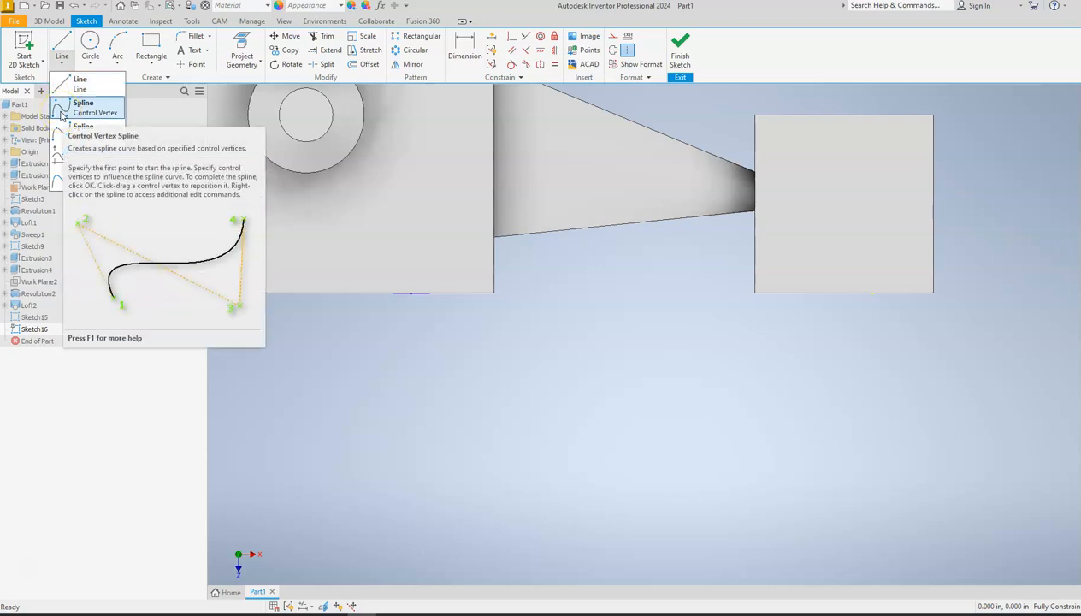
{"action": "left_click", "coordinate": [62, 114]}
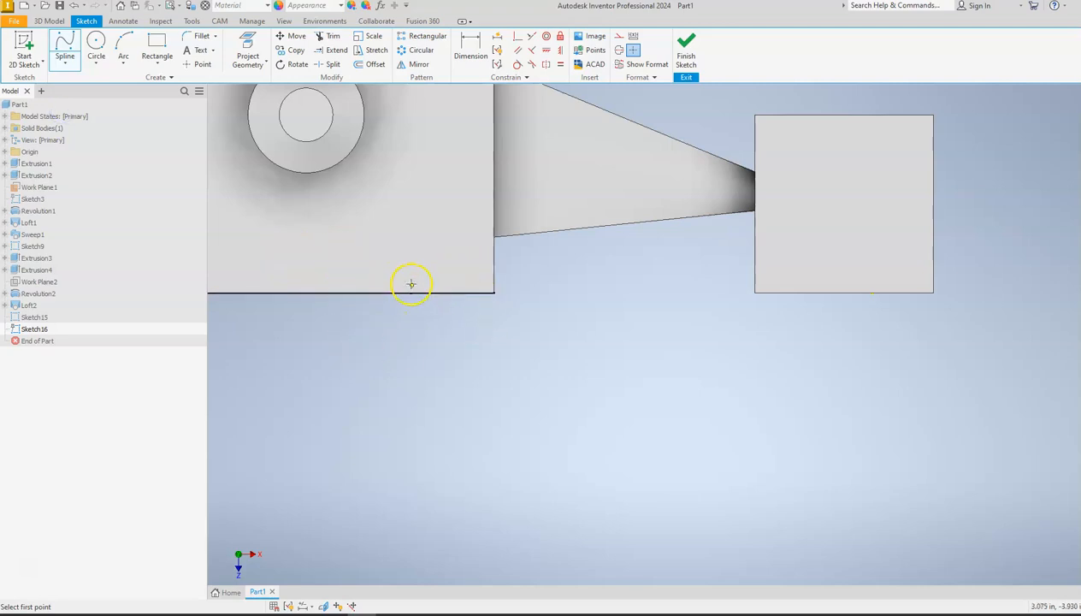
{"action": "scroll", "coordinate": [414, 317], "scroll_direction": "up", "scroll_amount": 2}
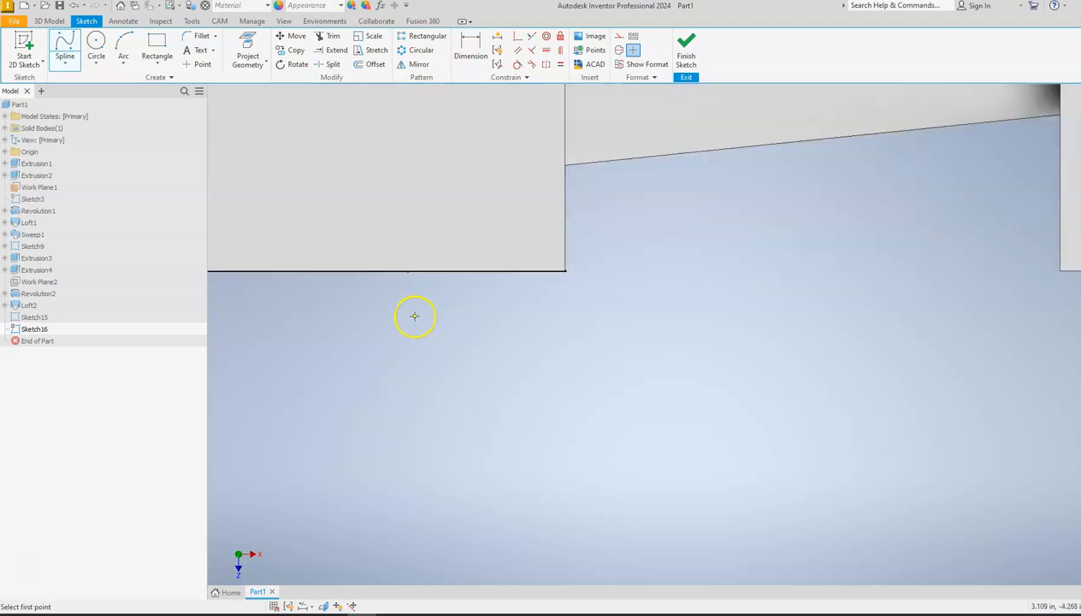
{"action": "left_click", "coordinate": [408, 272]}
{"action": "scroll", "coordinate": [432, 363], "scroll_direction": "down", "scroll_amount": 3}
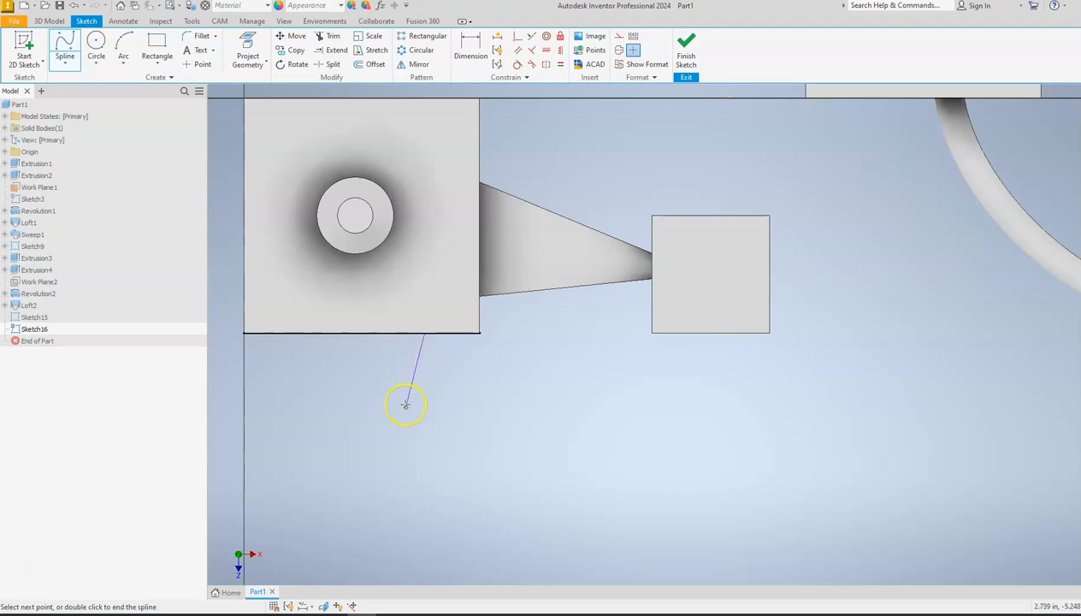
{"action": "left_click", "coordinate": [437, 435]}
{"action": "left_click", "coordinate": [477, 485]}
{"action": "left_click", "coordinate": [551, 497]}
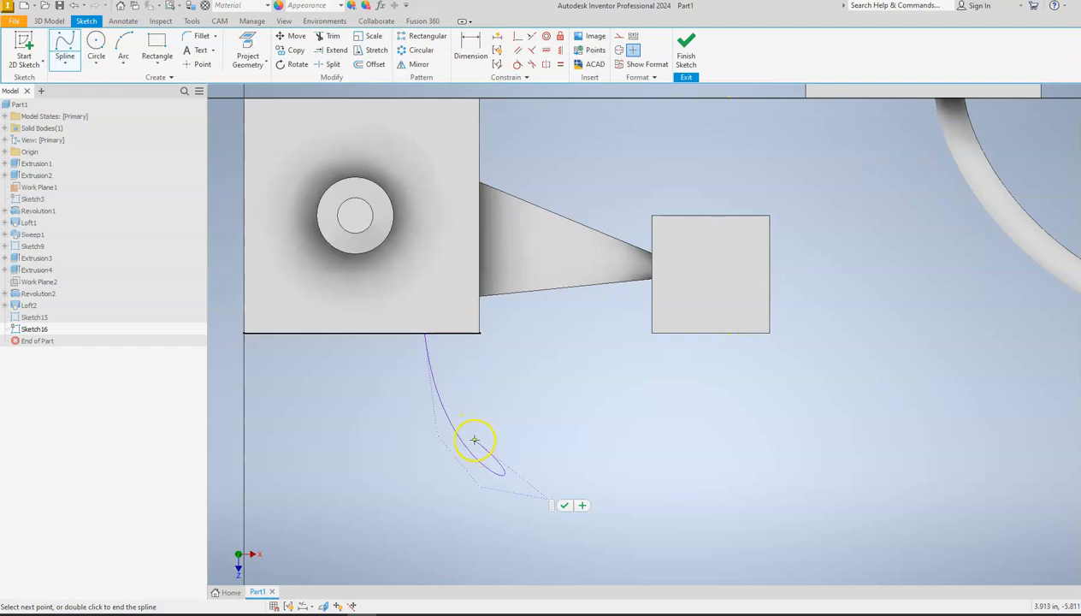
{"action": "left_click", "coordinate": [568, 474]}
{"action": "left_click", "coordinate": [595, 443]}
{"action": "left_click", "coordinate": [688, 476]}
{"action": "left_click", "coordinate": [753, 415]}
{"action": "left_click", "coordinate": [725, 370]}
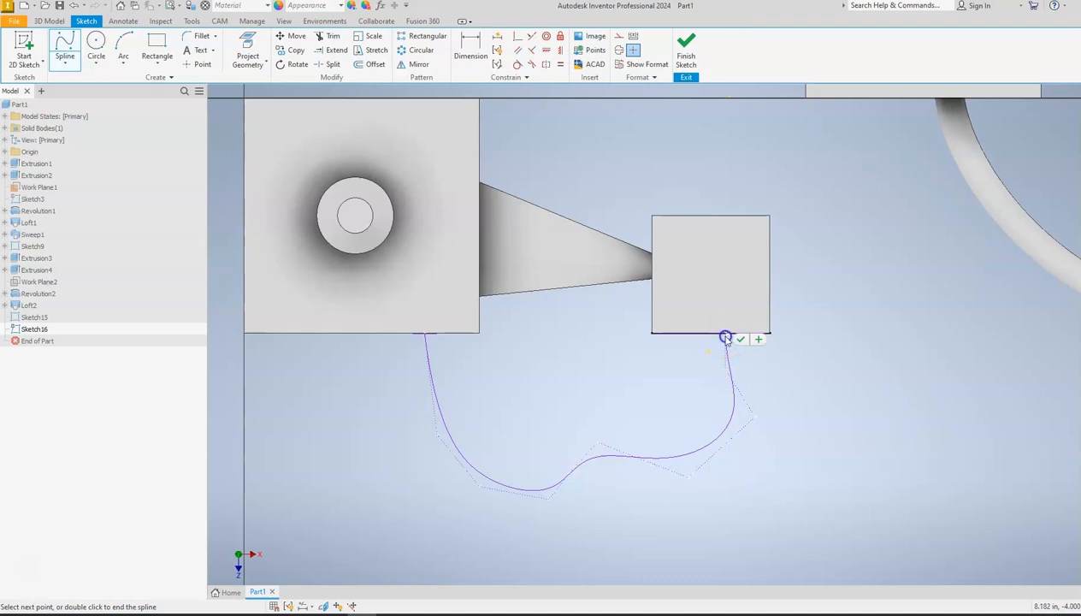
{"action": "left_click", "coordinate": [741, 339]}
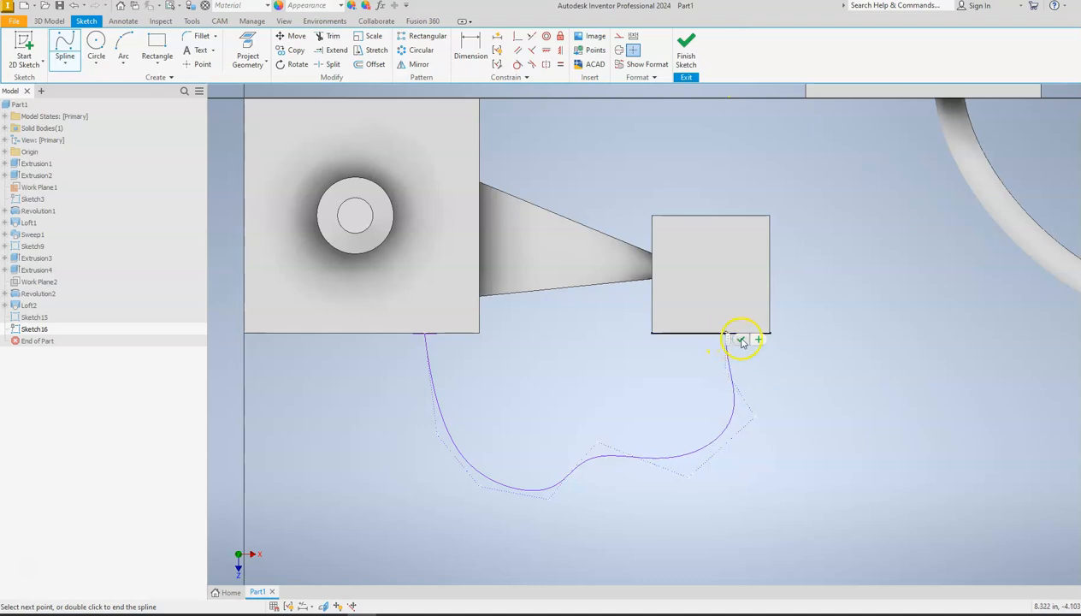
{"action": "left_click", "coordinate": [682, 50]}
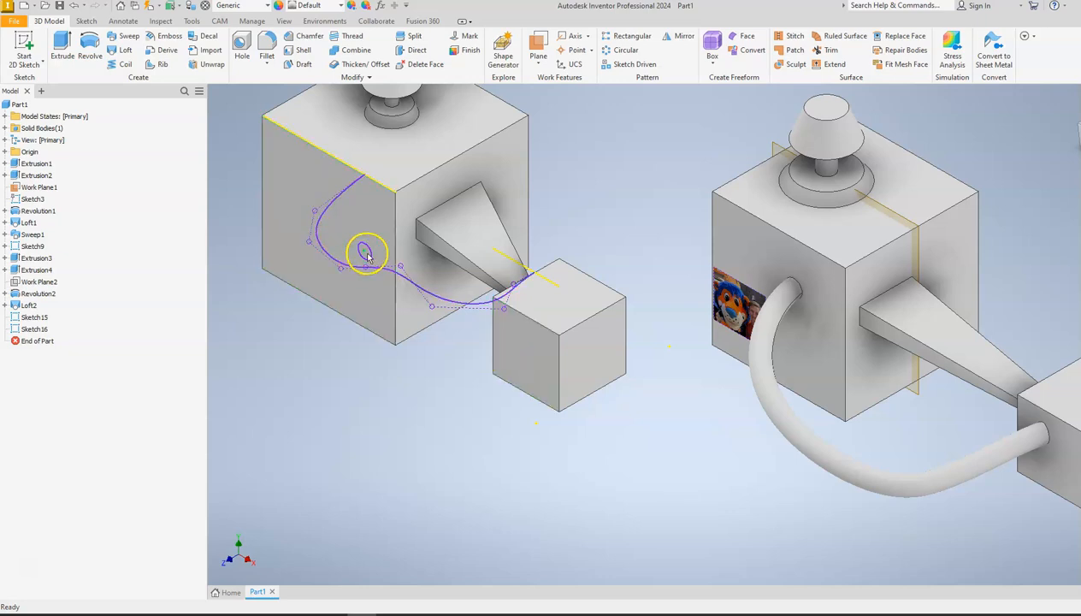
Sweep the small circle along the spline to join a curved tube between the two new cubes.
{"action": "left_click", "coordinate": [124, 35]}
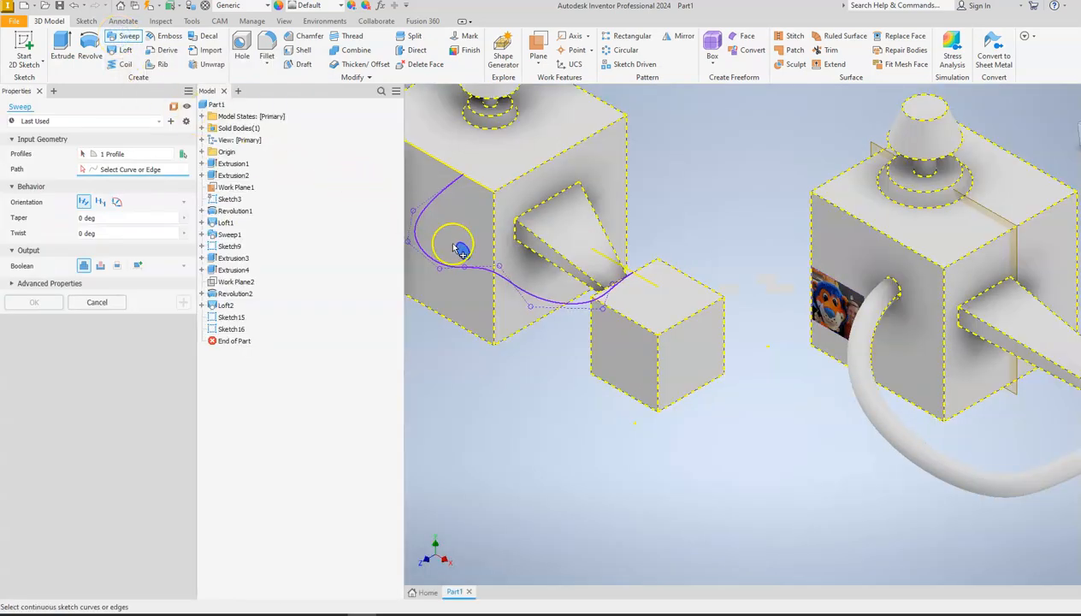
{"action": "left_click", "coordinate": [430, 197]}
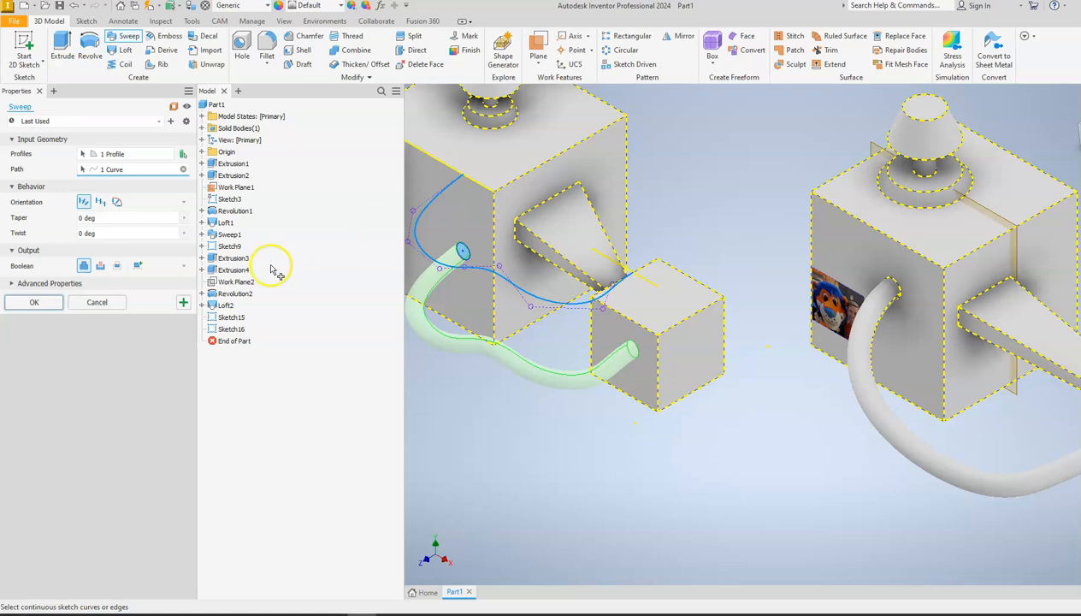
{"action": "left_click", "coordinate": [38, 306]}
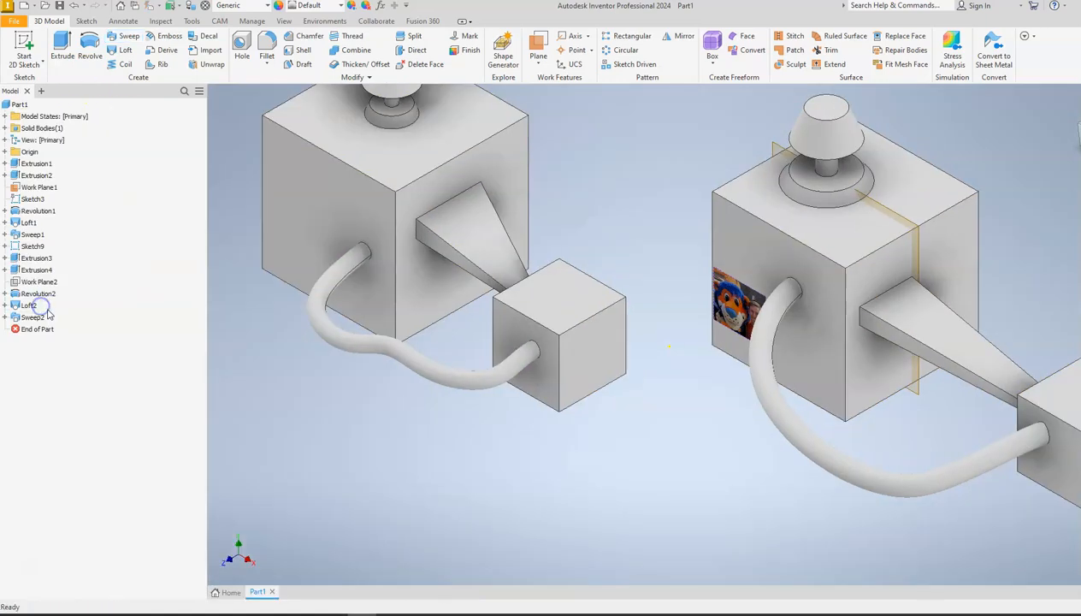
{"action": "middle_click_drag", "start_coordinate": [317, 370], "coordinate": [450, 352]}
{"action": "scroll", "coordinate": [736, 338], "scroll_direction": "up", "scroll_amount": 2}
{"action": "scroll", "coordinate": [857, 301], "scroll_direction": "down", "scroll_amount": 6}
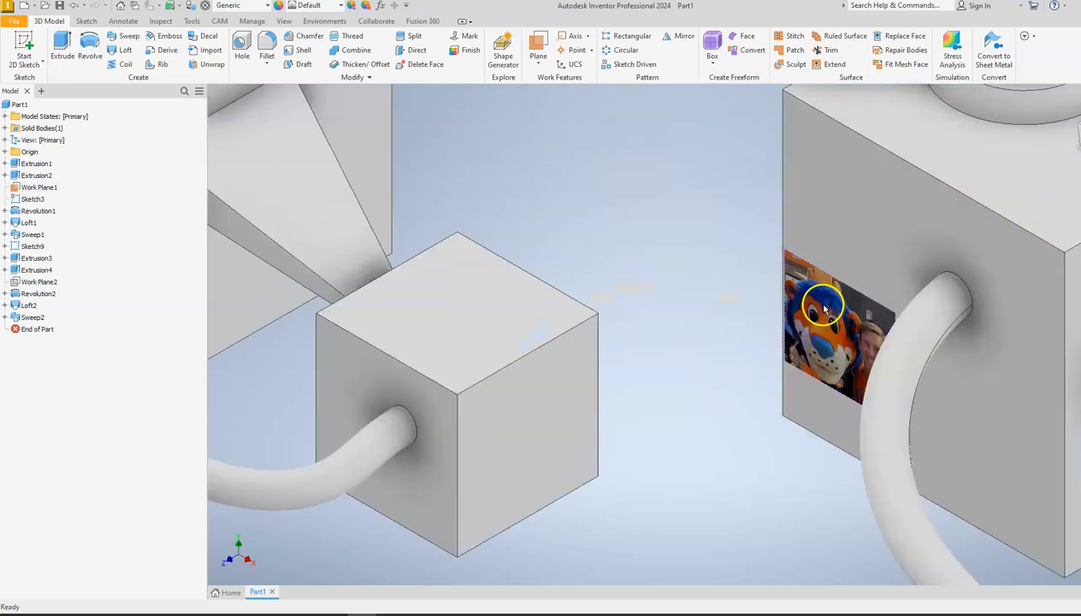
{"action": "scroll", "coordinate": [832, 347], "scroll_direction": "up", "scroll_amount": 4}
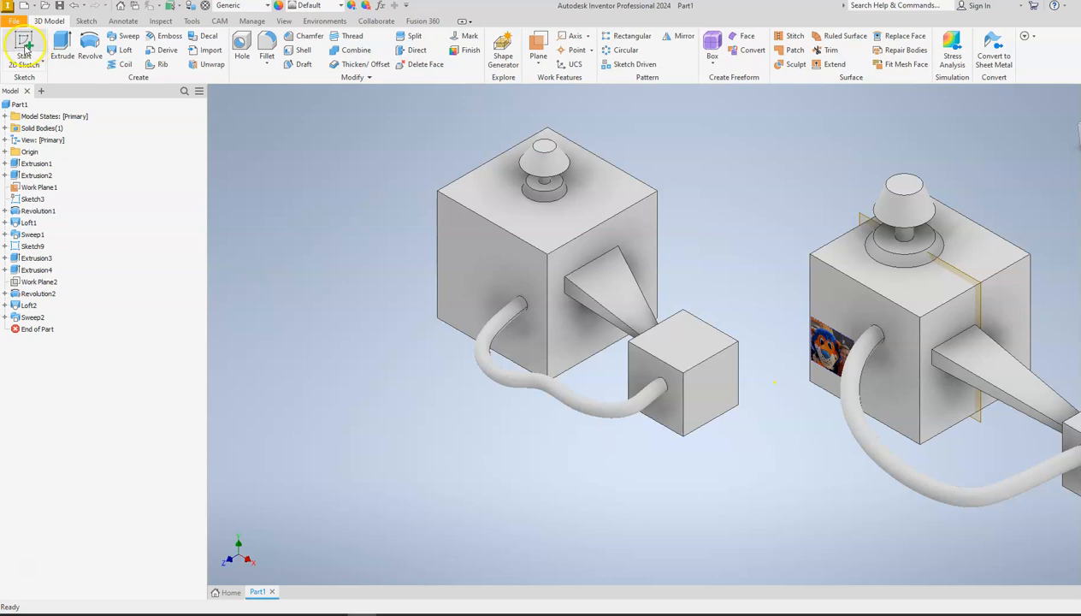
{"action": "left_click", "coordinate": [199, 37]}
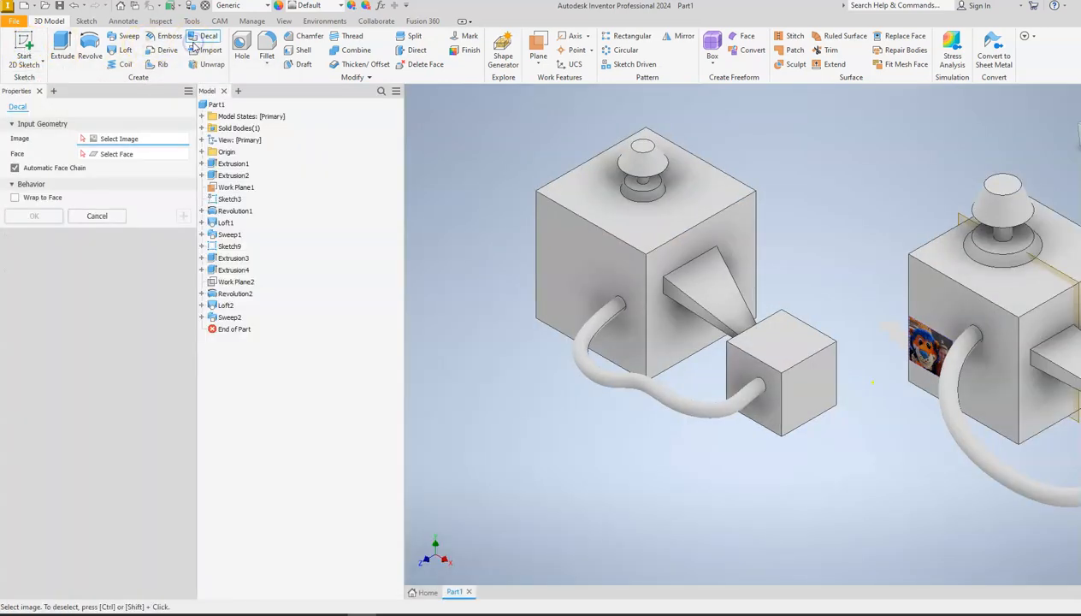
{"action": "left_click", "coordinate": [83, 138]}
{"action": "left_click", "coordinate": [97, 215]}
Start a sketch on the new 4 in cube's front face and insert the image "eng 1 p" near the face's upper-left corner.
{"action": "left_click", "coordinate": [24, 49]}
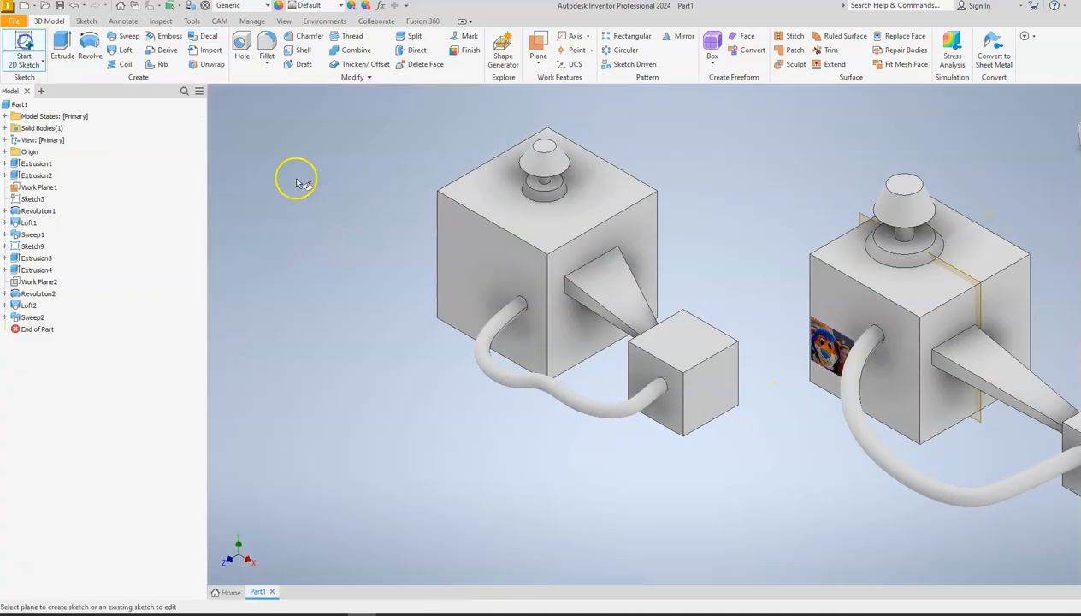
{"action": "left_click", "coordinate": [448, 224]}
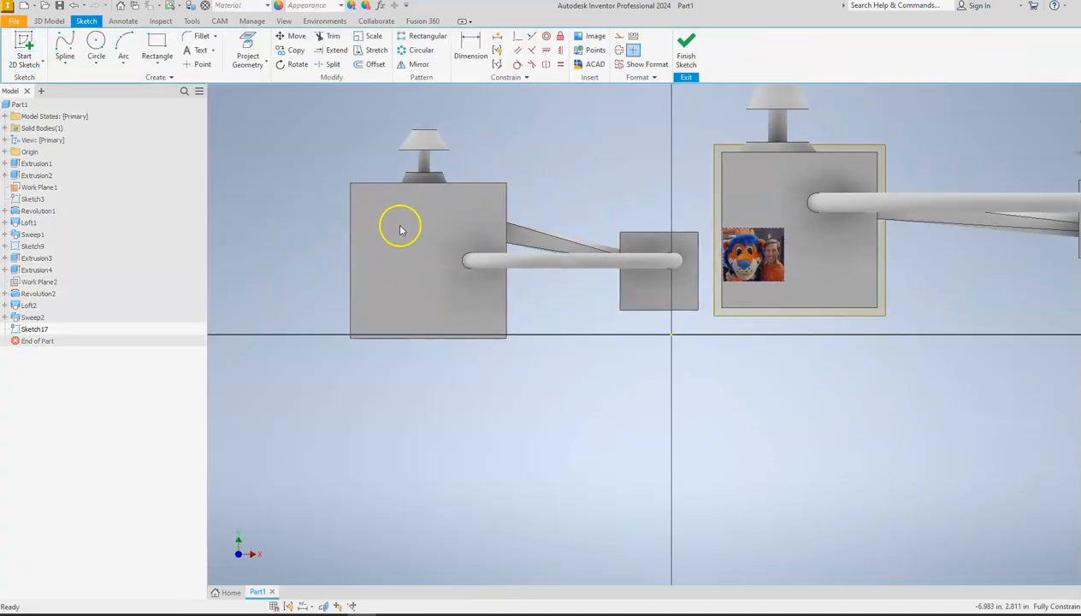
{"action": "left_click", "coordinate": [596, 40]}
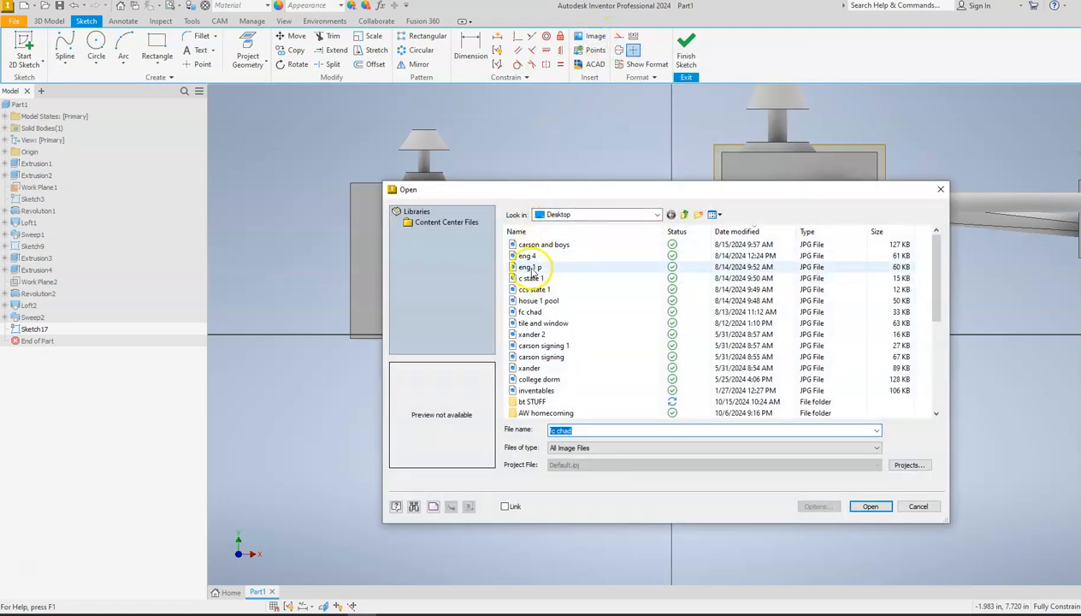
{"action": "left_click", "coordinate": [530, 267]}
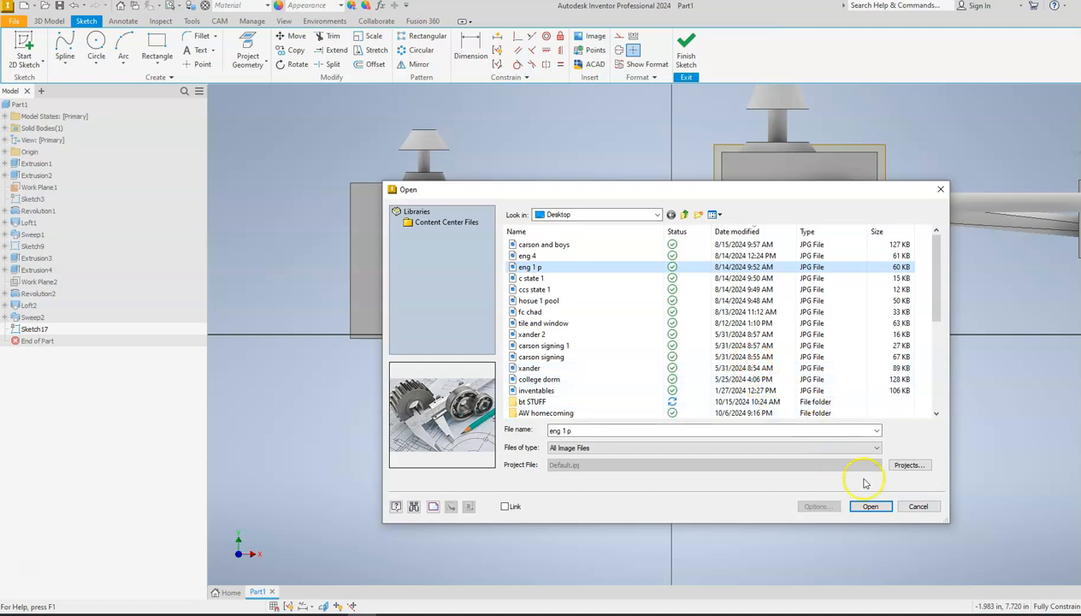
{"action": "left_click", "coordinate": [870, 507]}
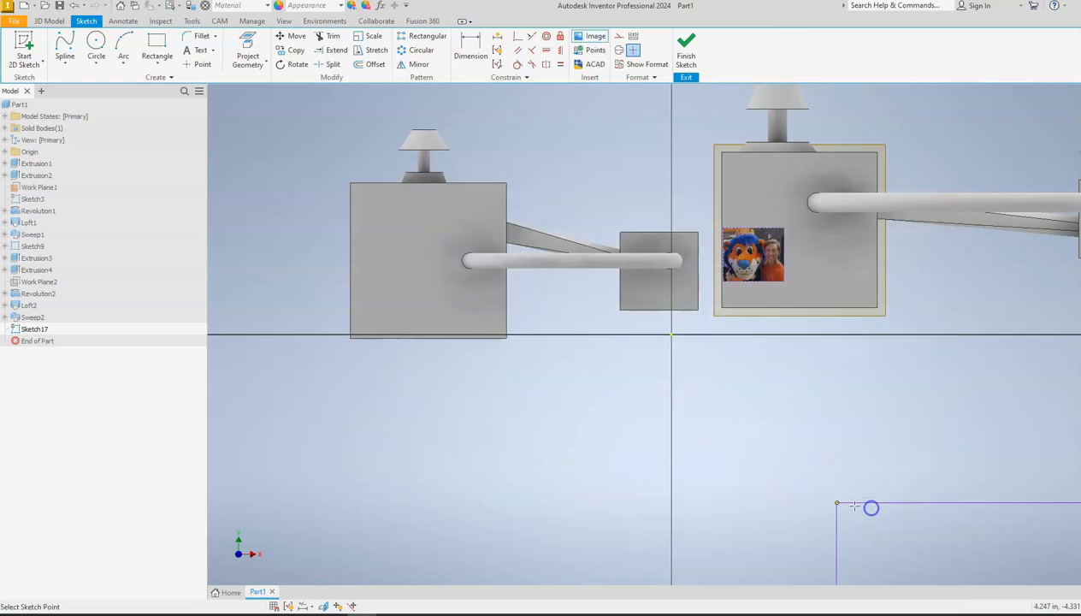
{"action": "left_click", "coordinate": [357, 188]}
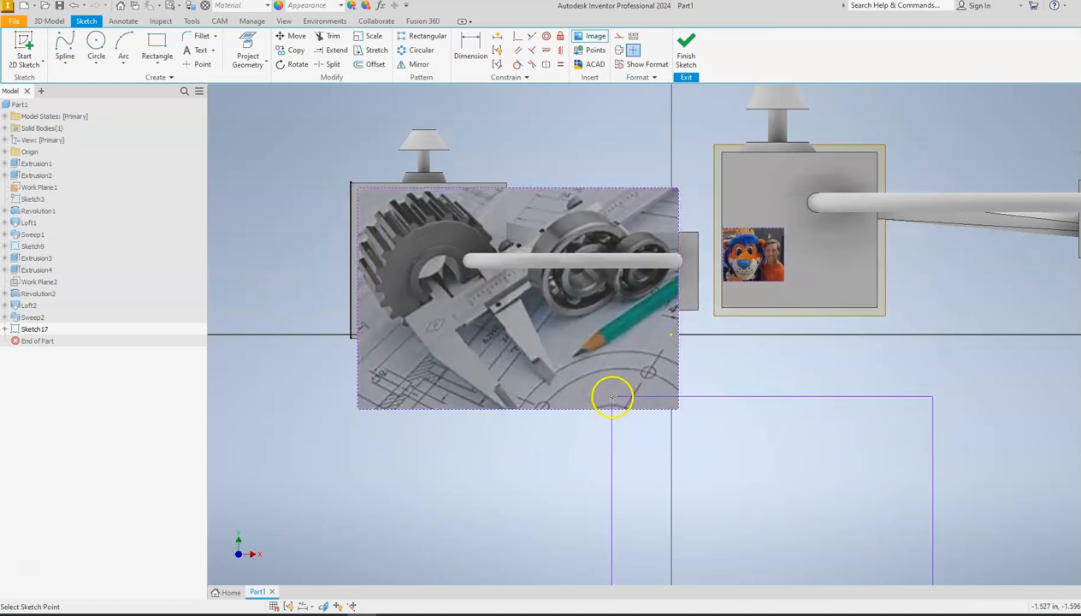
{"action": "key", "text": "Escape"}
Shrink the gear image and position it within the 4 in cube's front face, and finish the sketch.
{"action": "left_click_drag", "start_coordinate": [680, 413], "coordinate": [501, 413]}
{"action": "left_click_drag", "start_coordinate": [501, 320], "coordinate": [497, 198]}
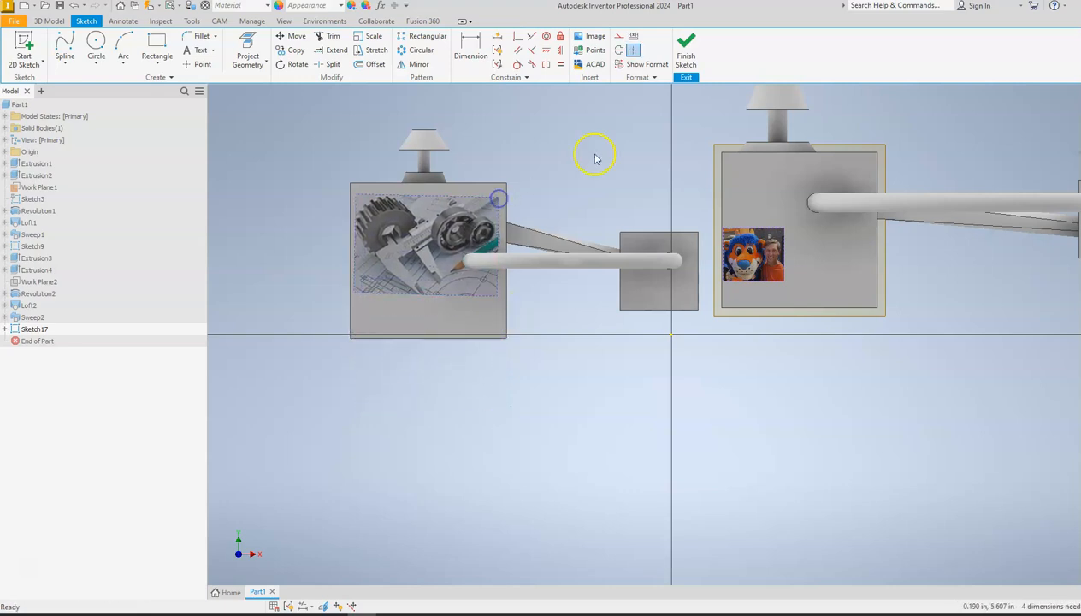
{"action": "left_click", "coordinate": [686, 47]}
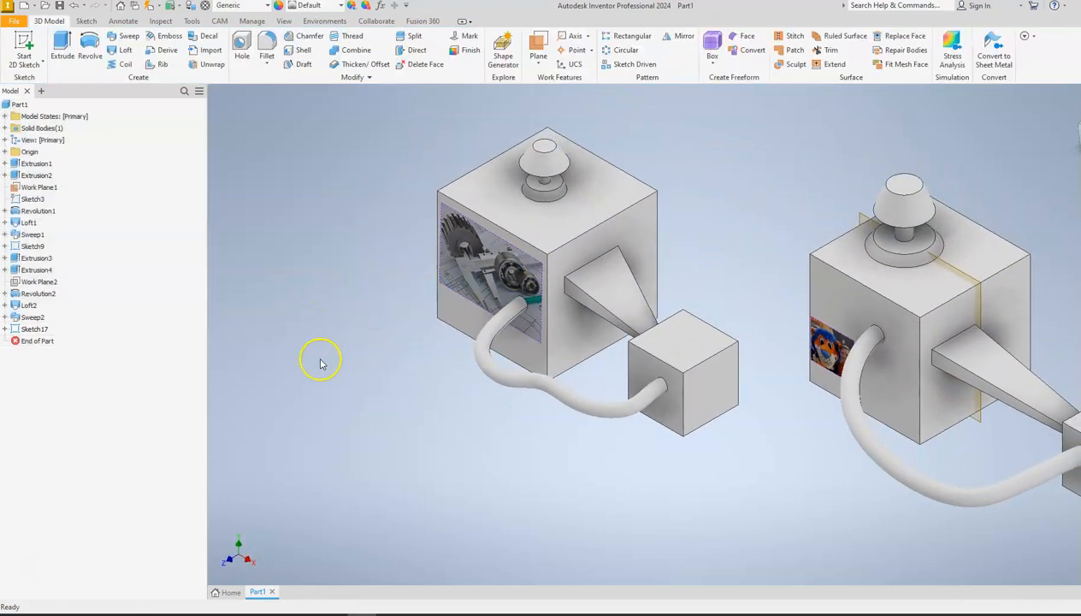